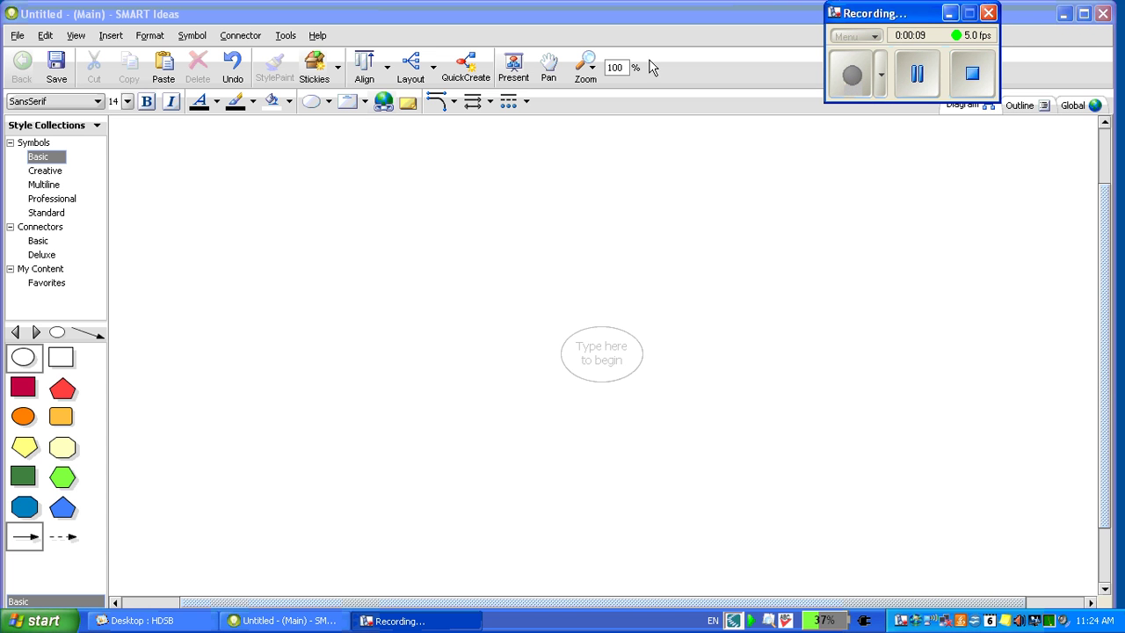
Step: Pick the Tree Diagram template from the Planning templates for a new diagram
left_click(19, 36)
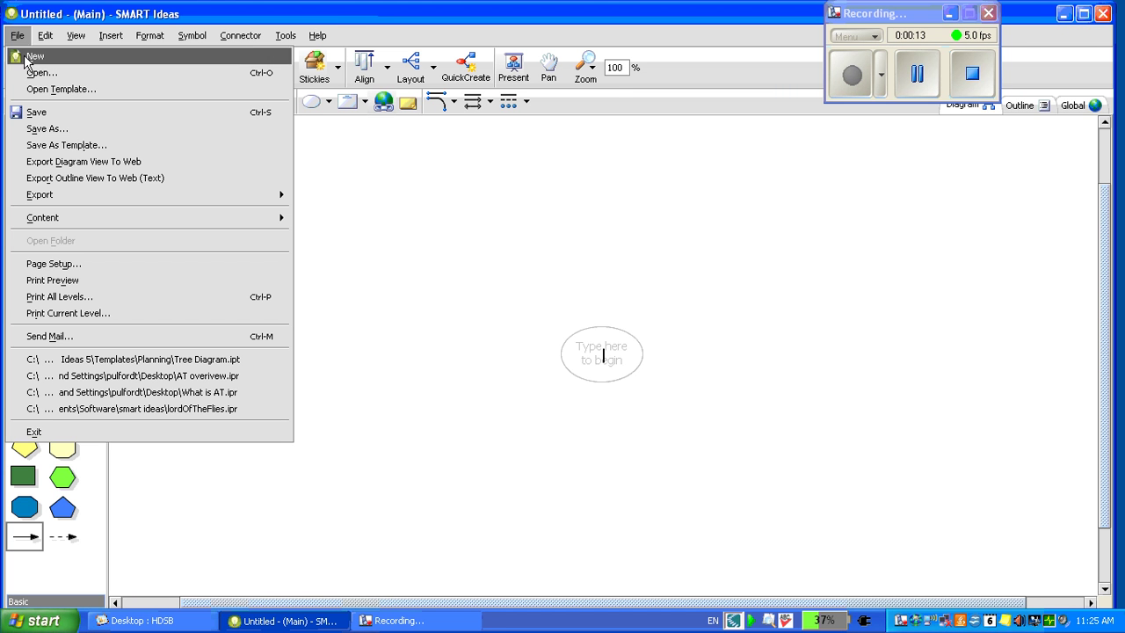
left_click(26, 88)
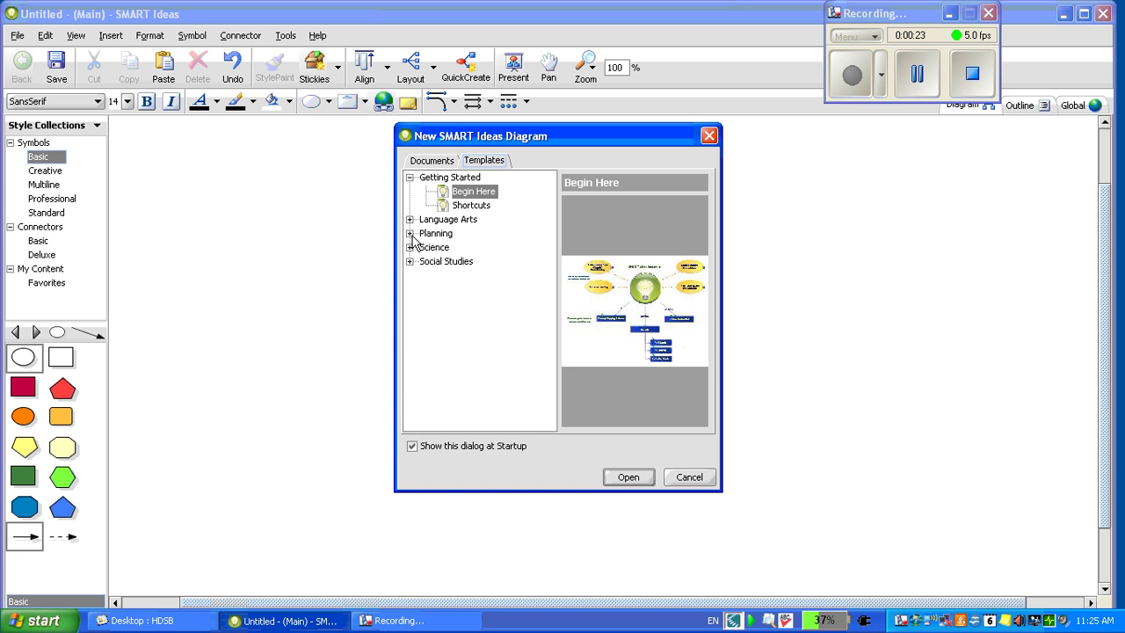
left_click(411, 234)
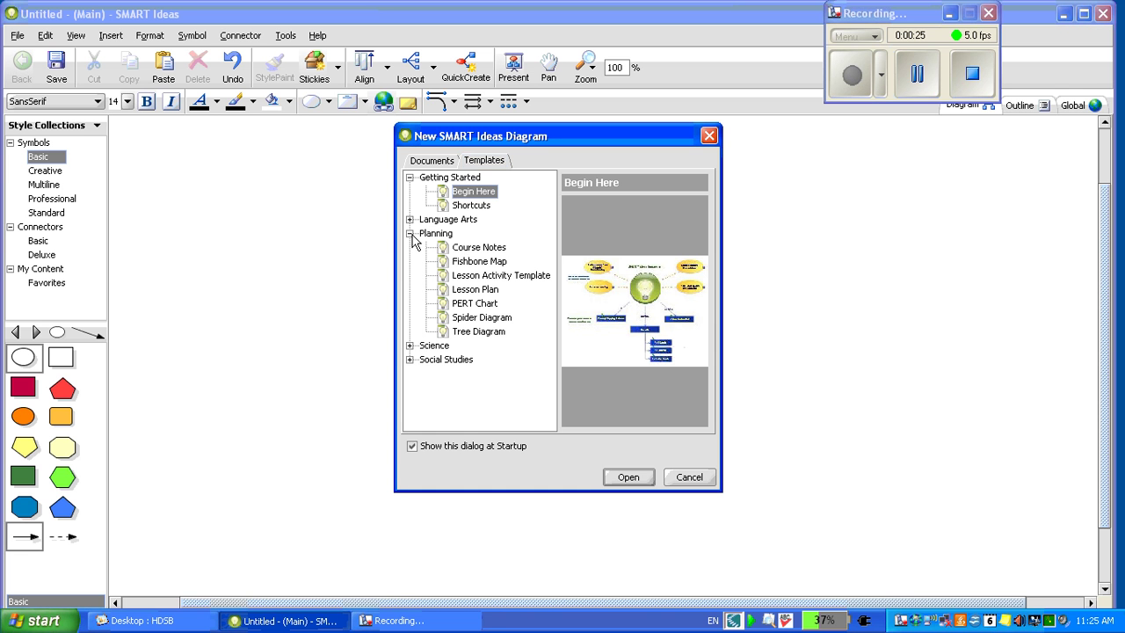
left_click(450, 334)
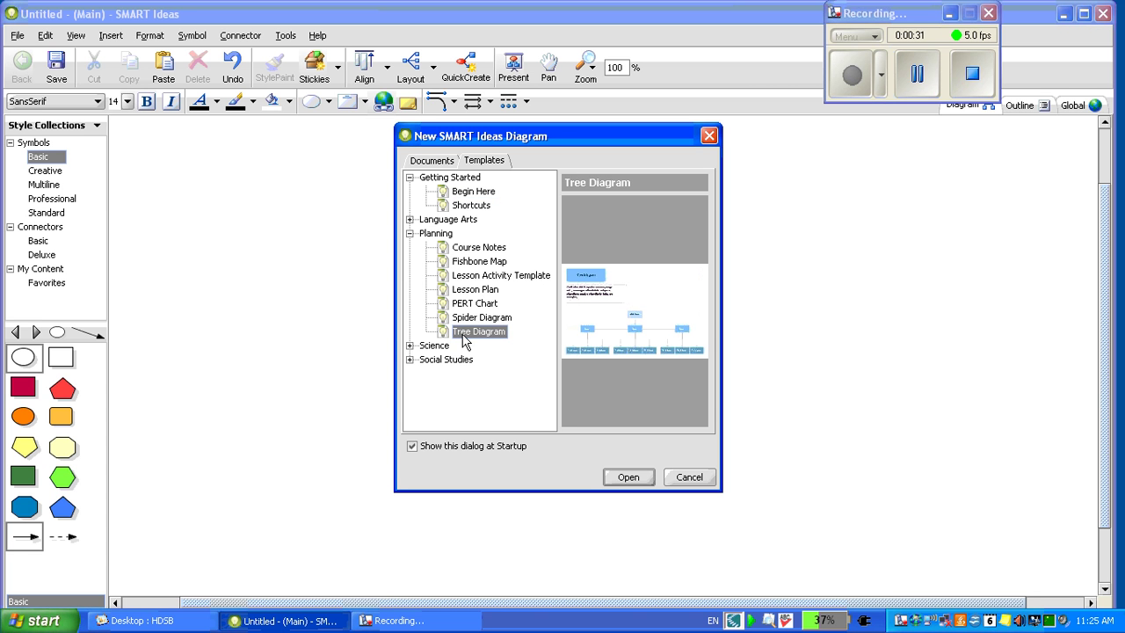
Step: Open the Tree Diagram template and scroll down until the nine Sub-idea boxes show
left_click(627, 478)
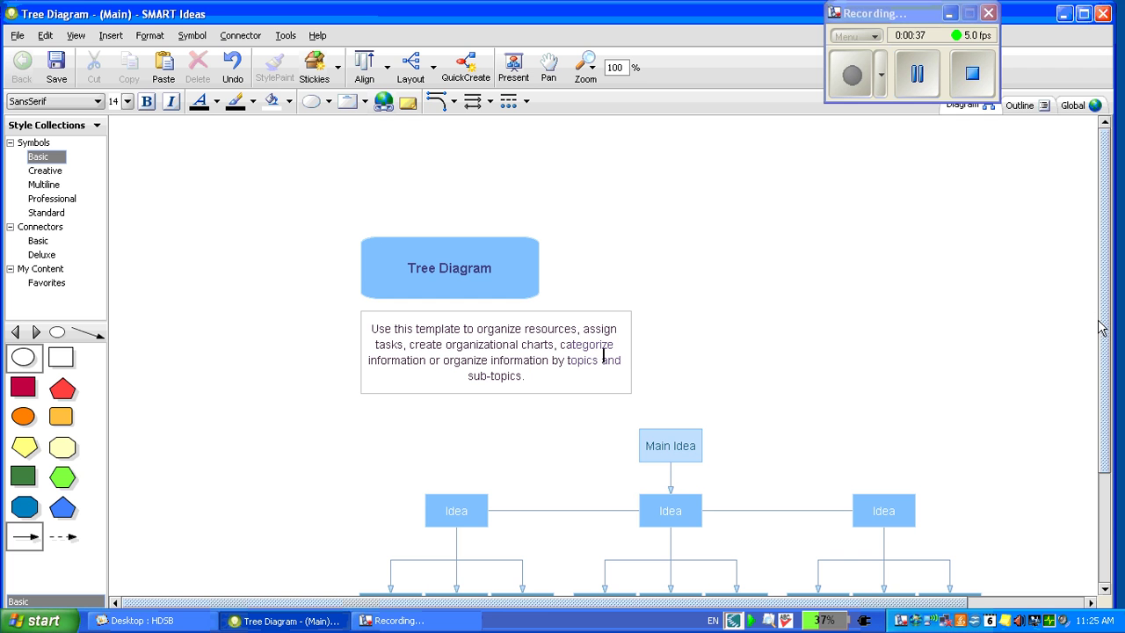
left_click_drag(1104, 327, 1104, 402)
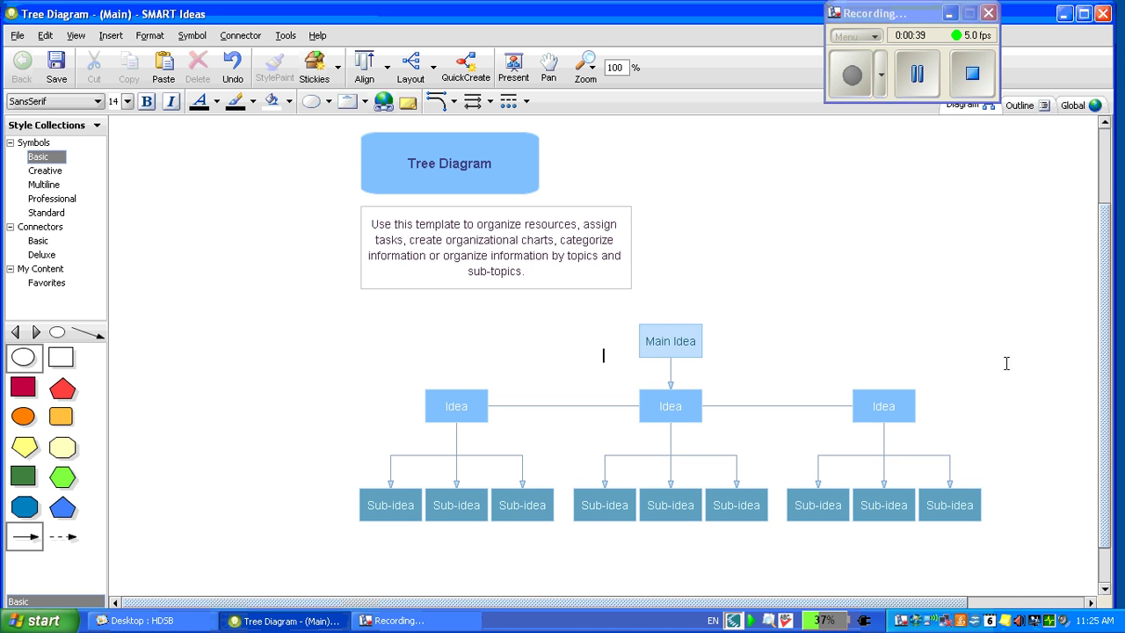
Step: Replace the Main Idea placeholder text with Sports
left_click(655, 352)
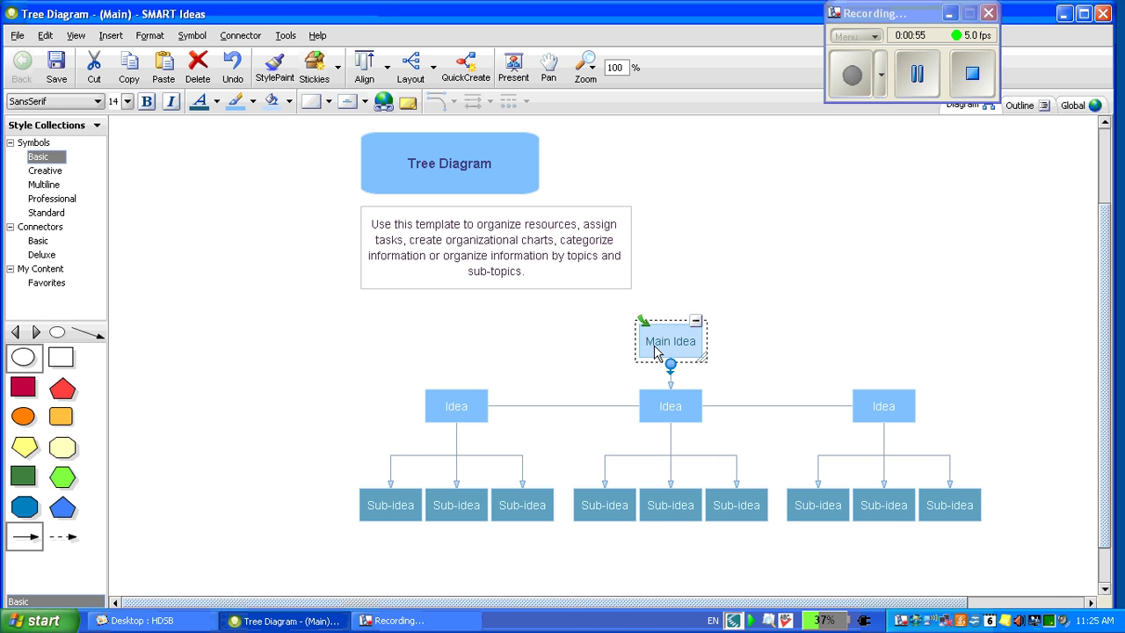
left_click(687, 342)
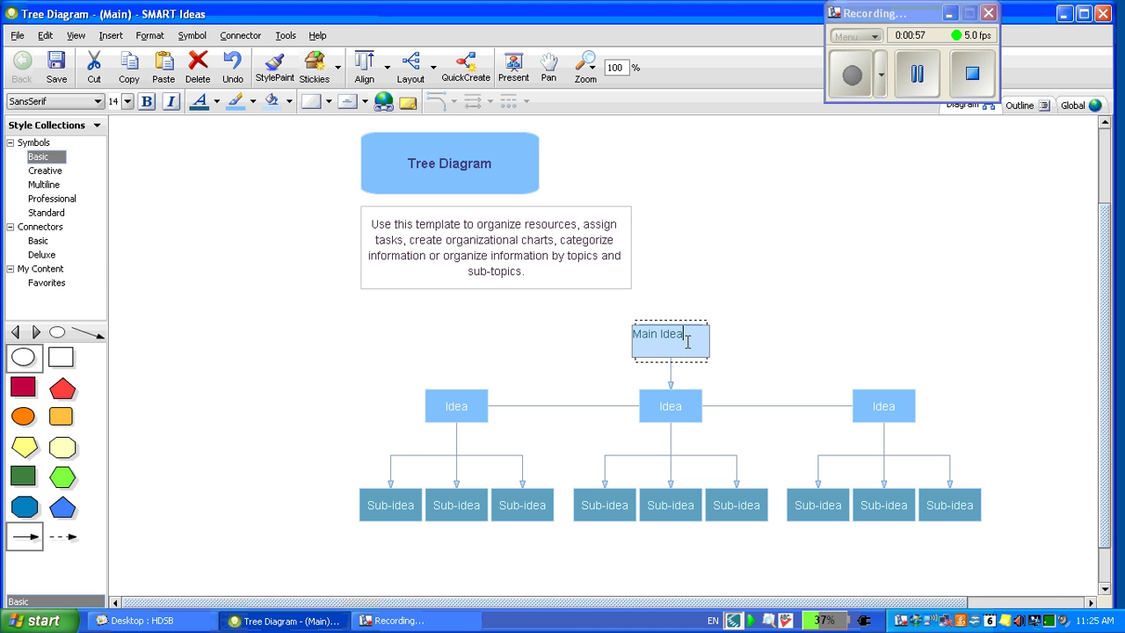
key("BackSpace")
key("BackSpace")
key("BackSpace")
key("BackSpace")
key("BackSpace")
key("BackSpace")
key("BackSpace")
key("BackSpace")
key("BackSpace")
type("Sports")
left_click(624, 339)
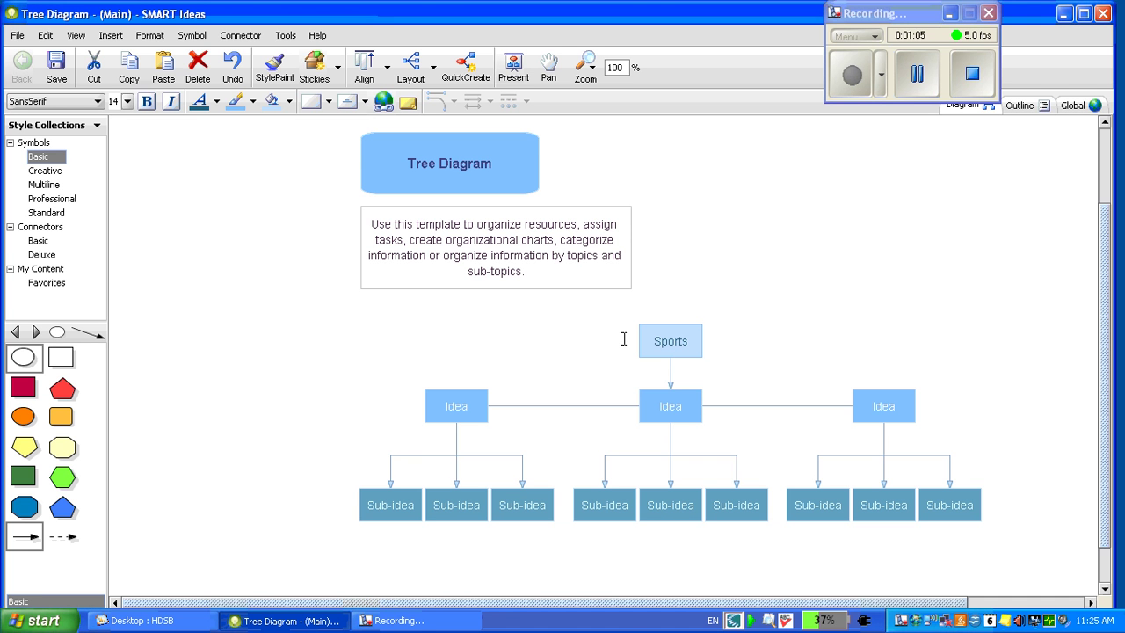
Step: Rename the three Idea boxes hockey, Lacrosse and Soccer
left_click(475, 413)
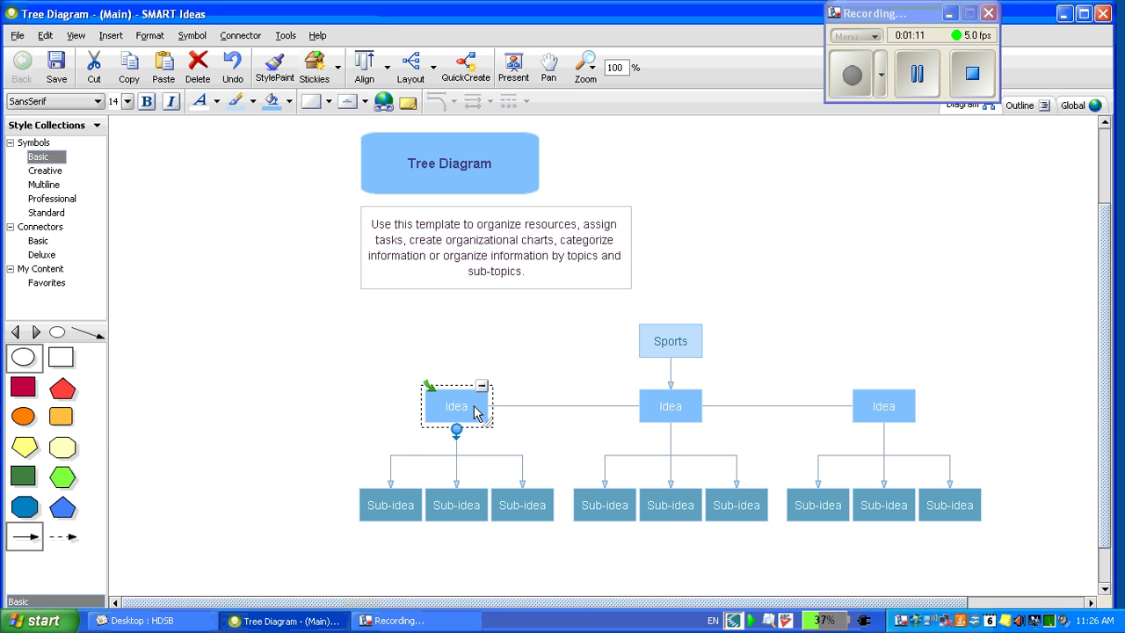
left_click(473, 404)
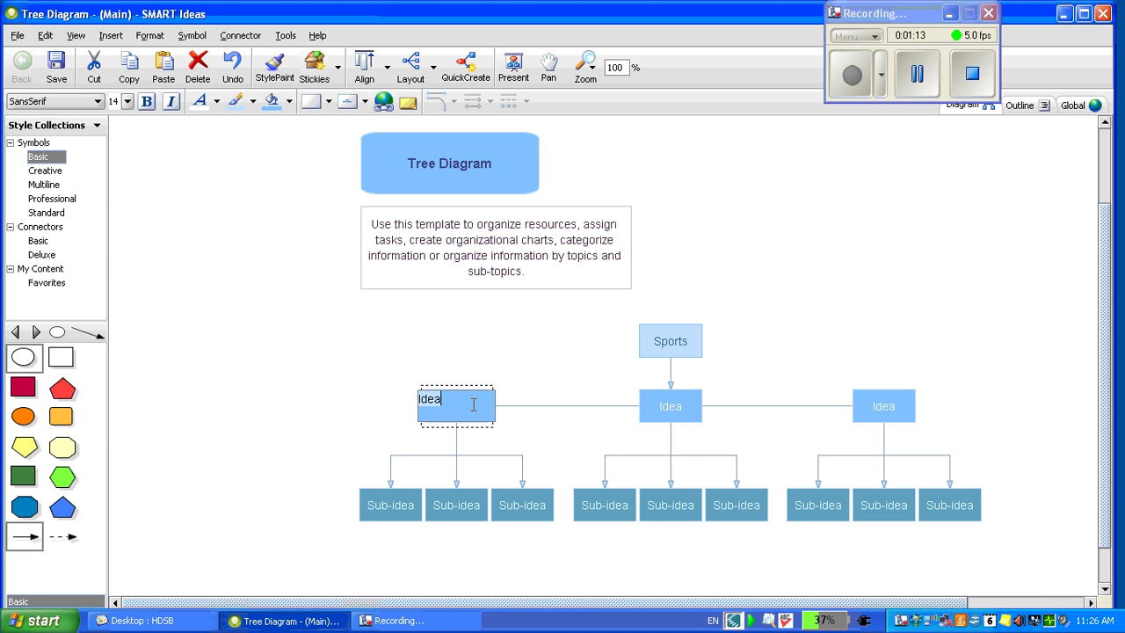
key("BackSpace")
type("hockey")
left_click(667, 413)
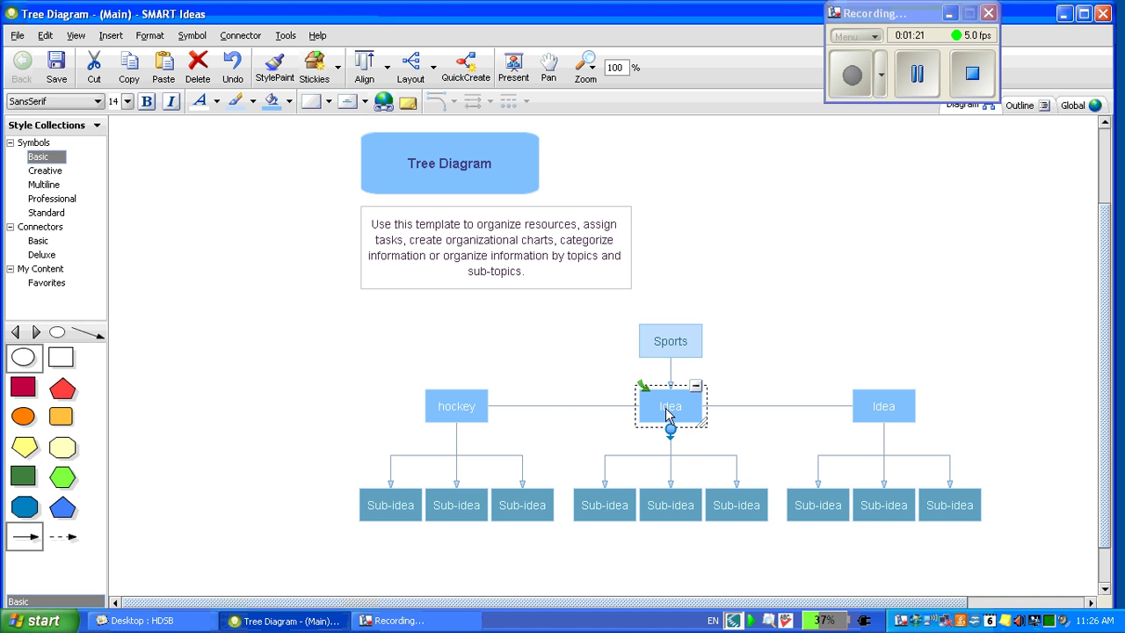
left_click(666, 408)
key("BackSpace")
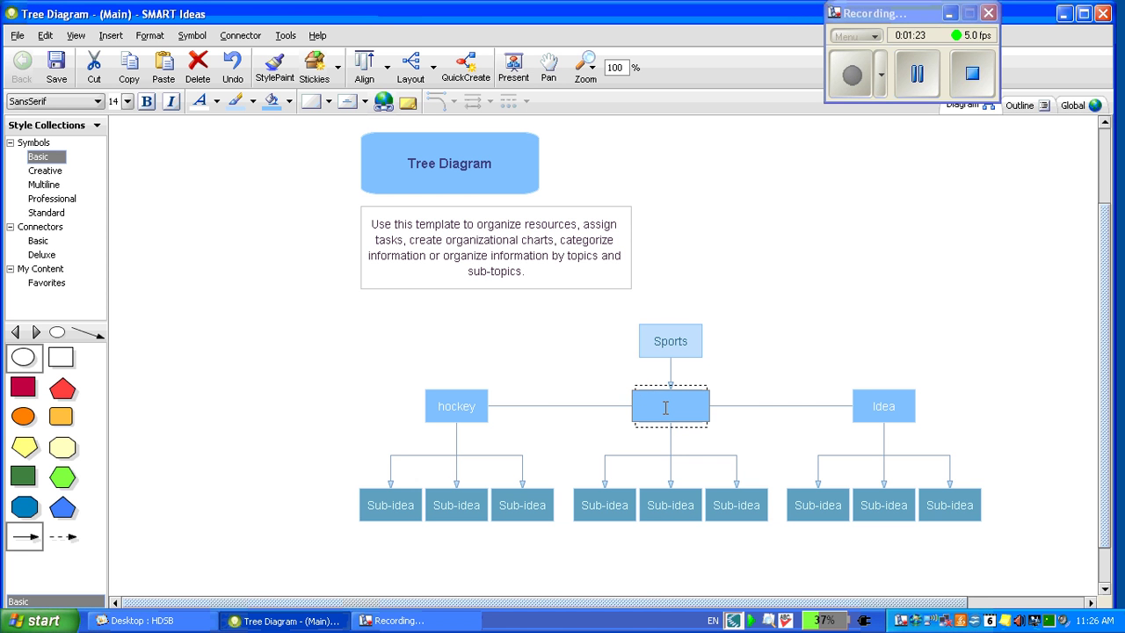
type("Lacrosse")
left_click(891, 413)
left_click(891, 413)
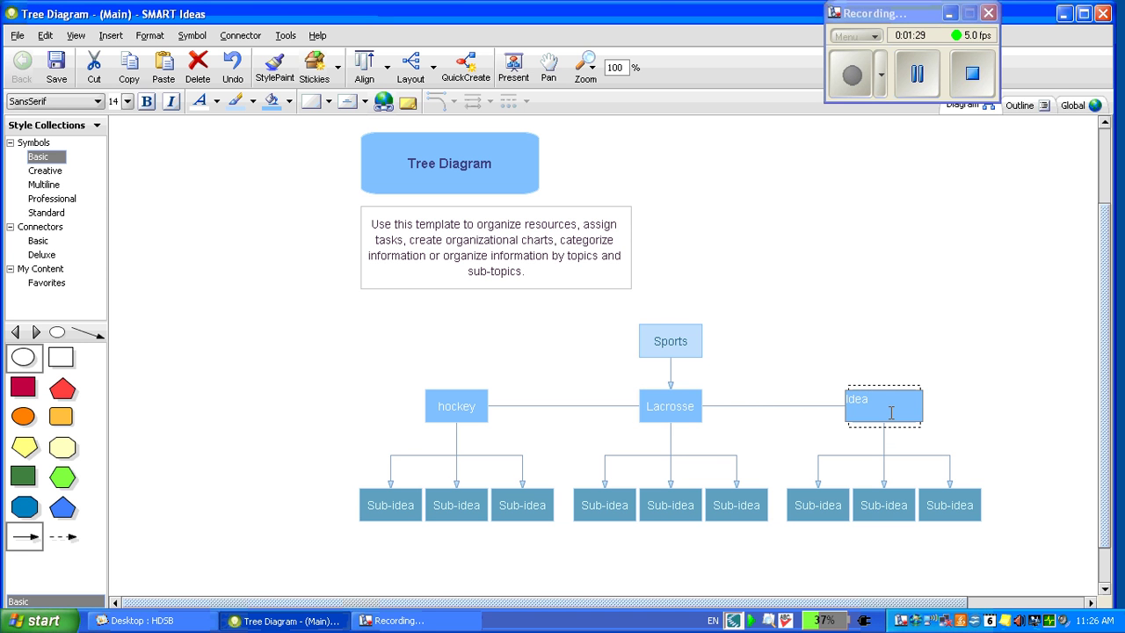
key("BackSpace")
key("BackSpace")
key("BackSpace")
key("BackSpace")
type("Soccer")
left_click(850, 348)
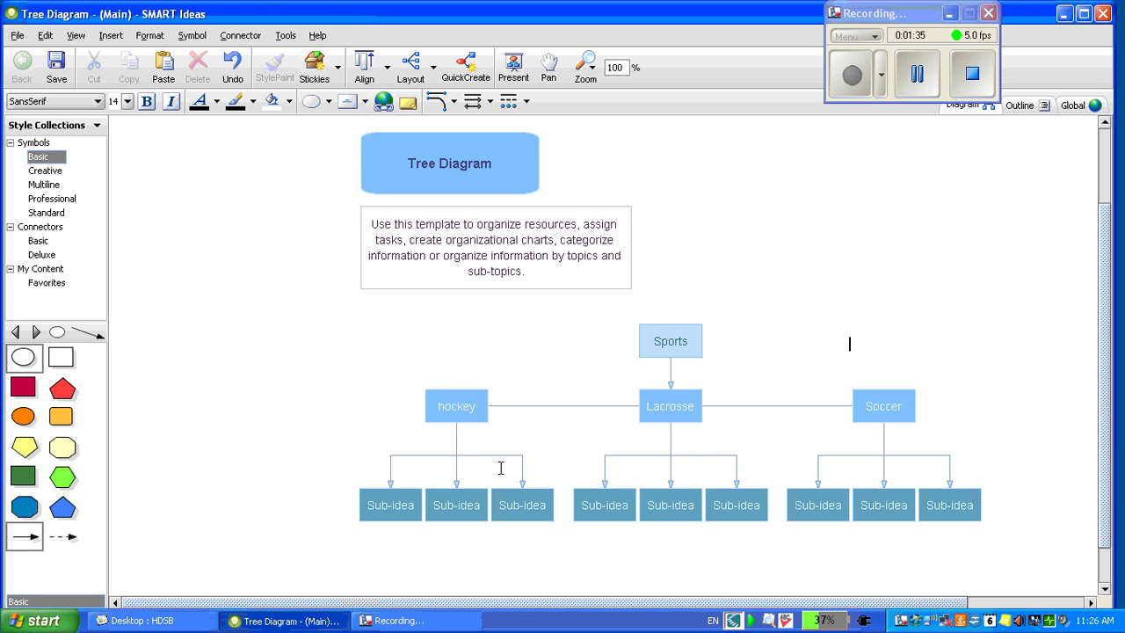
Step: Label the first two sub-ideas under hockey equipment and rules
left_click(369, 510)
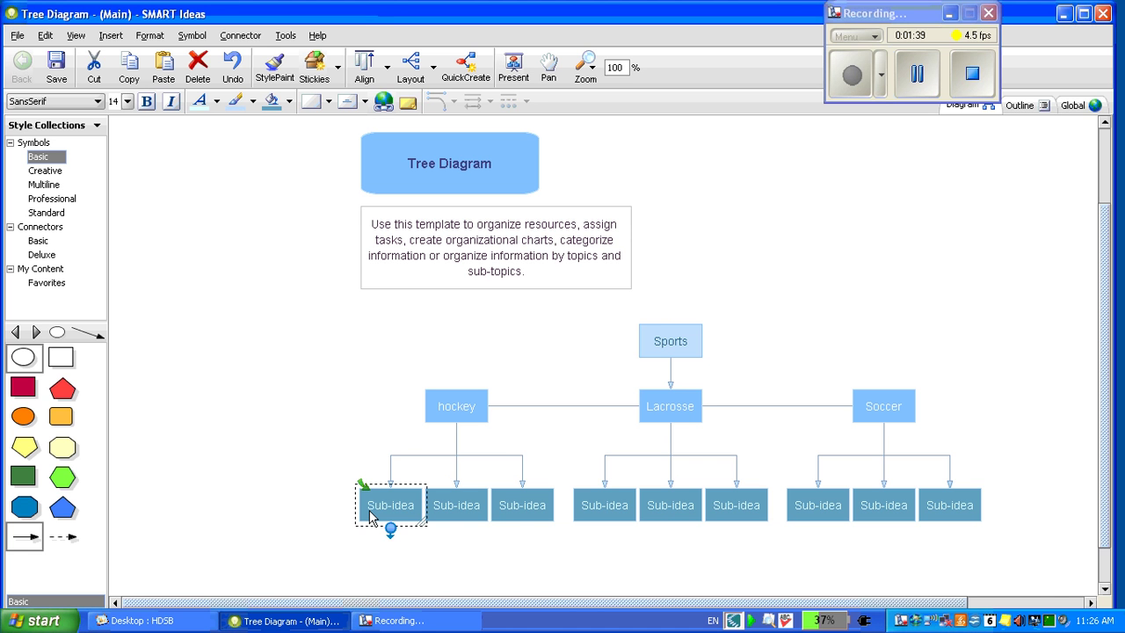
left_click(370, 514)
key("BackSpace")
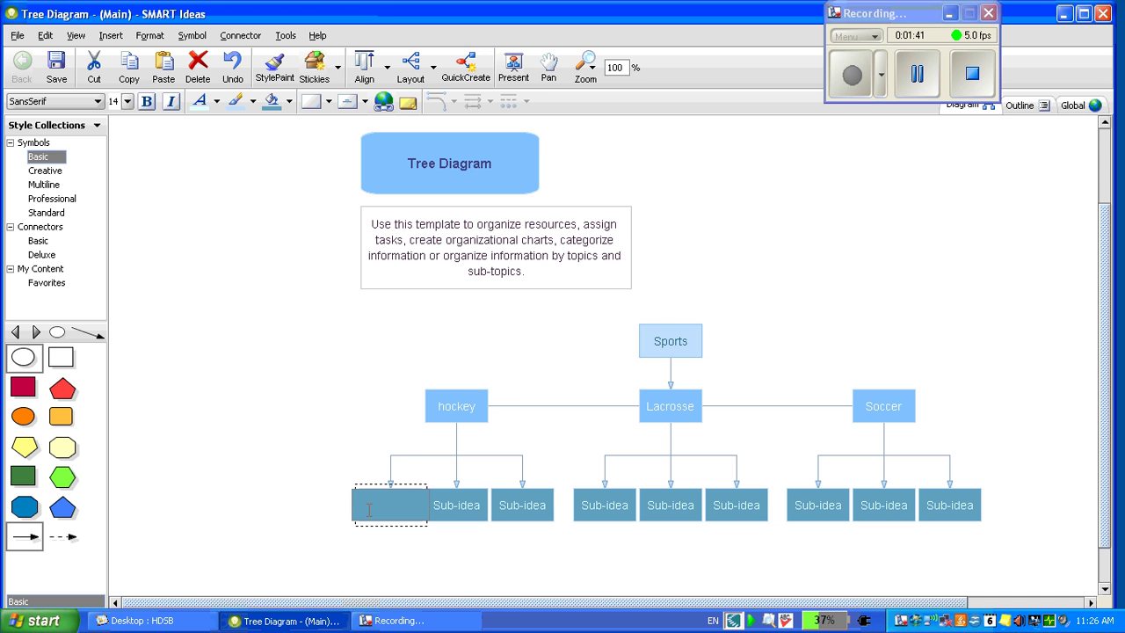
type("equipment")
left_click(455, 509)
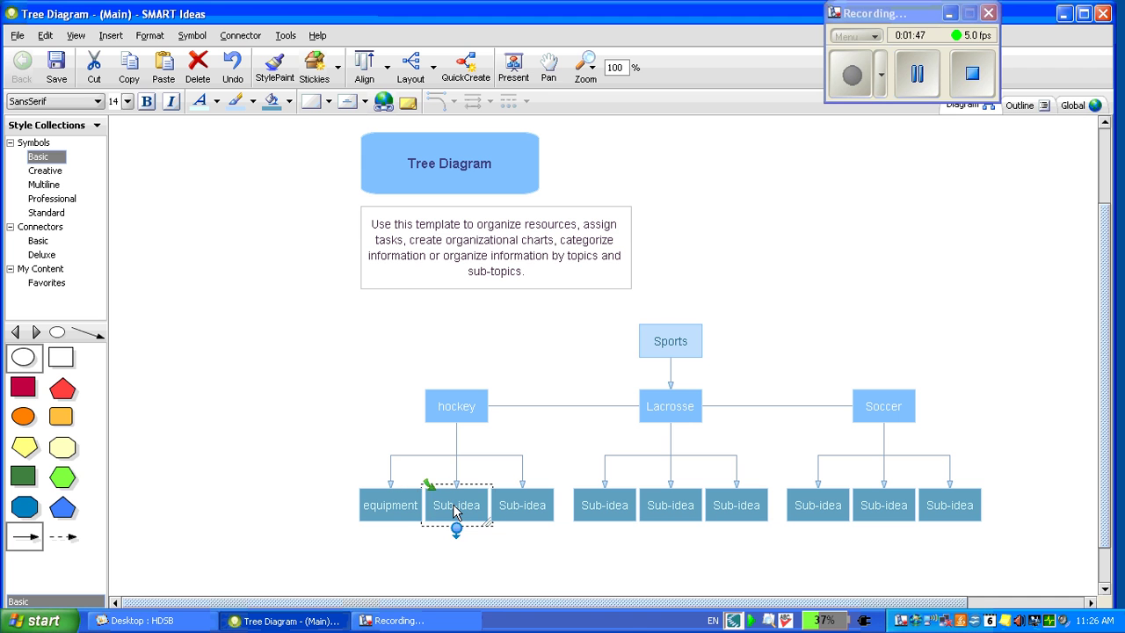
left_click(454, 507)
key("BackSpace")
key("BackSpace")
key("BackSpace")
key("BackSpace")
key("BackSpace")
key("BackSpace")
key("BackSpace")
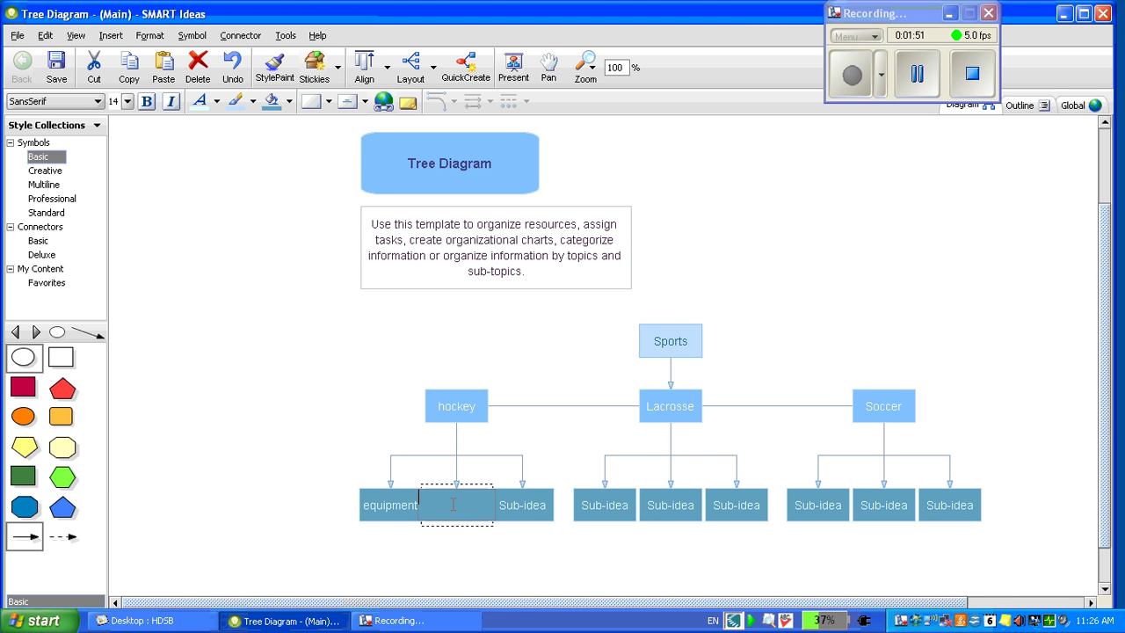
type("rules")
Step: Label the third sub-idea under hockey teams
left_click(509, 508)
left_click(509, 509)
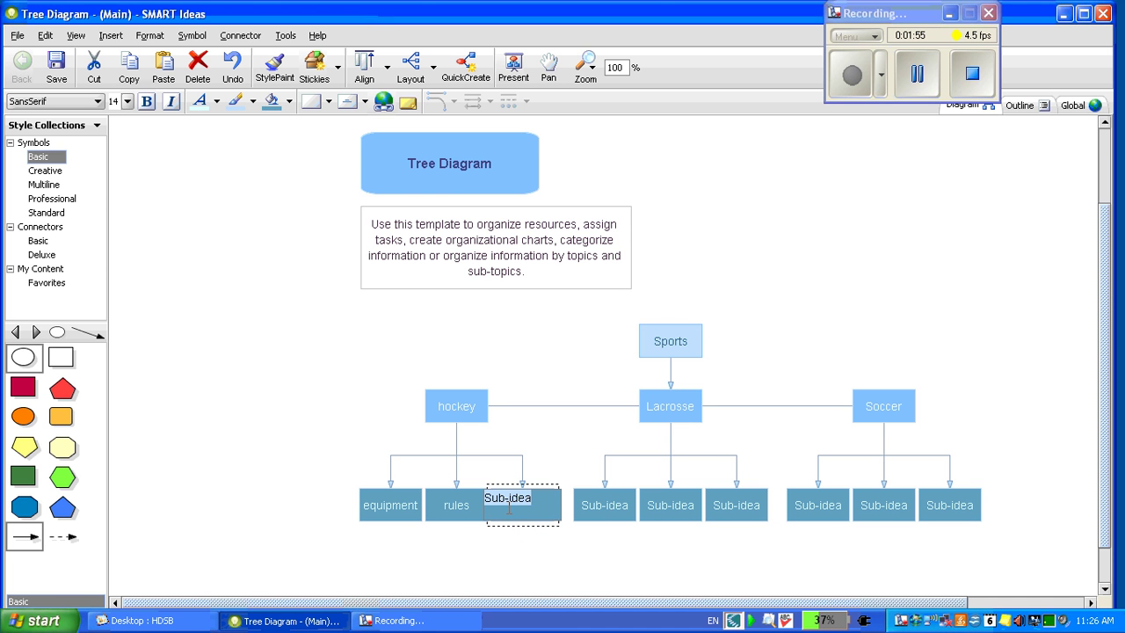
key("BackSpace")
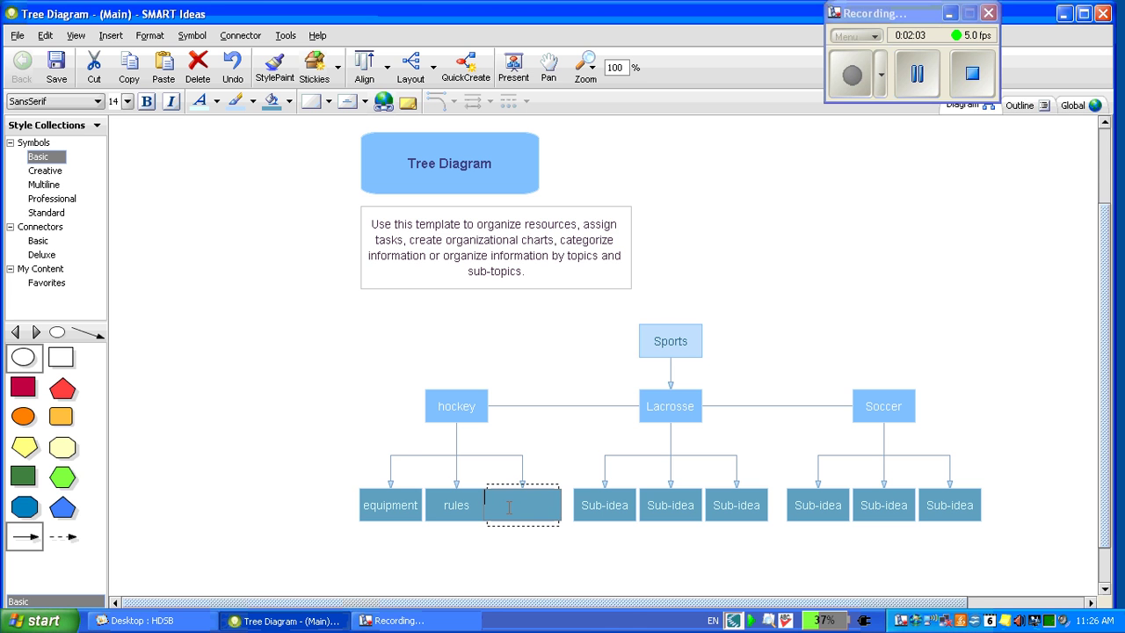
left_click(940, 102)
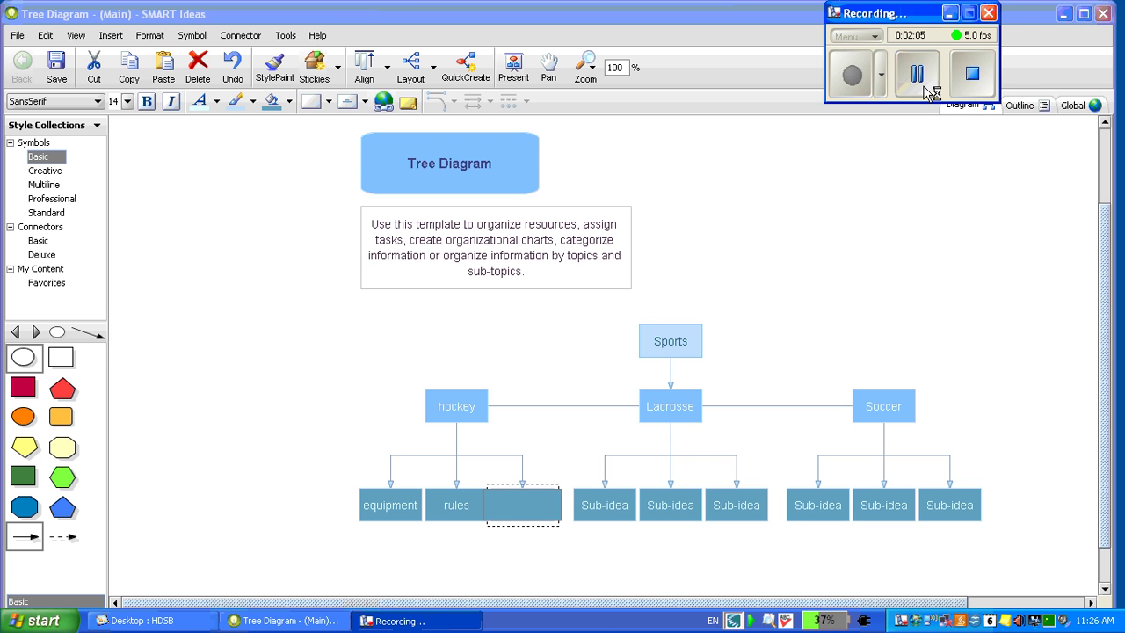
left_click(930, 90)
left_click(851, 88)
left_click(501, 515)
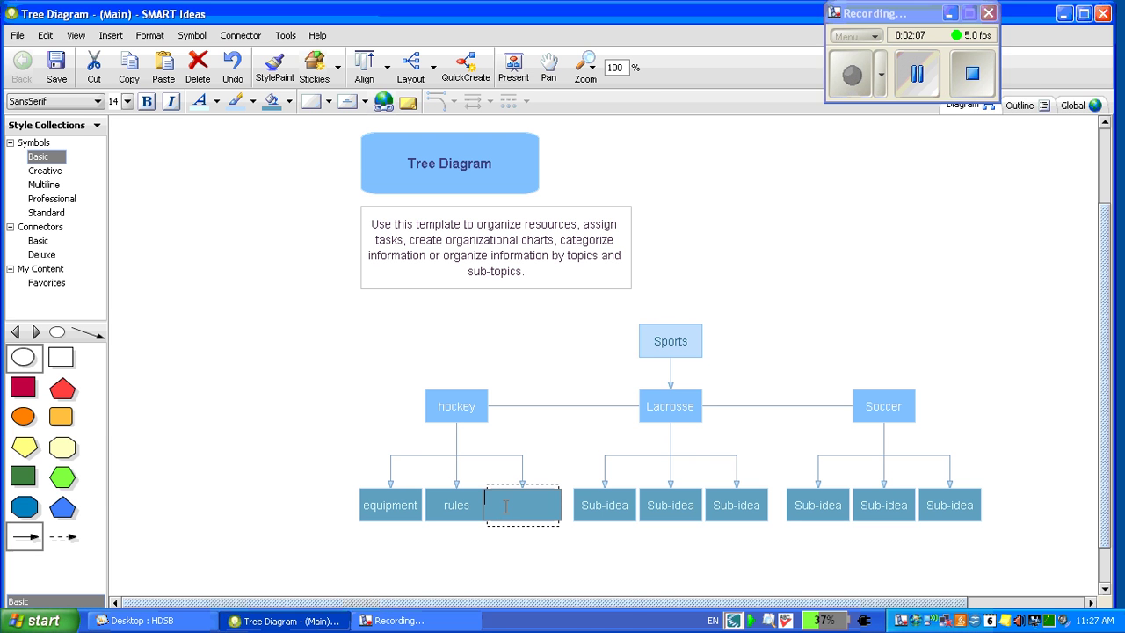
type("teams")
left_click(506, 525)
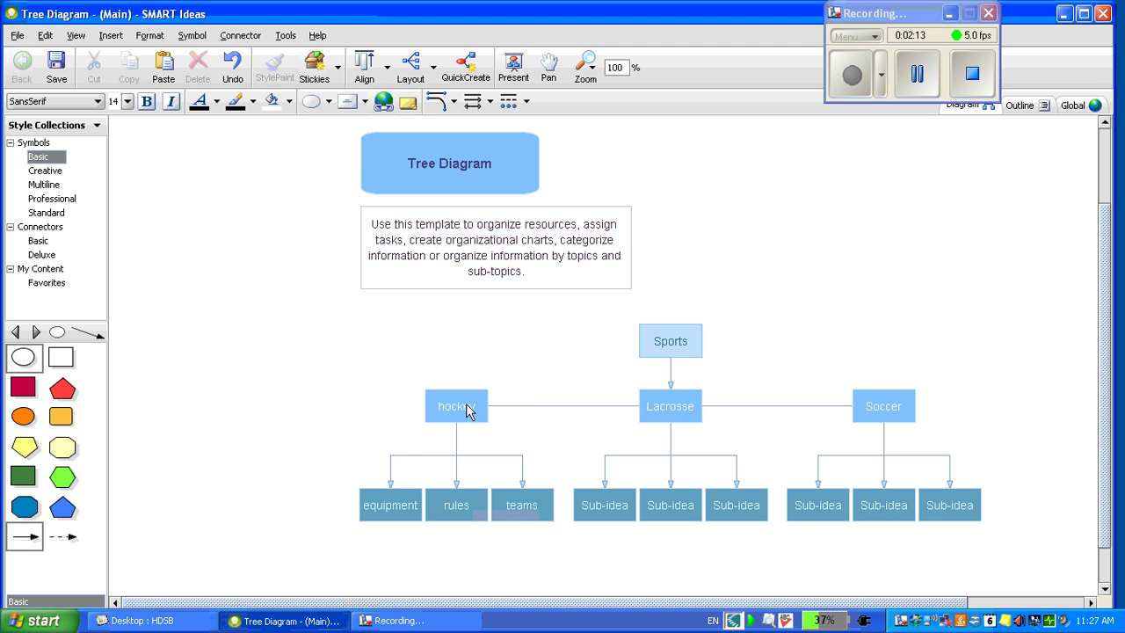
Step: Make Sports a red oval from the Creative collection, enlarge it and raise it slightly
left_click(657, 350)
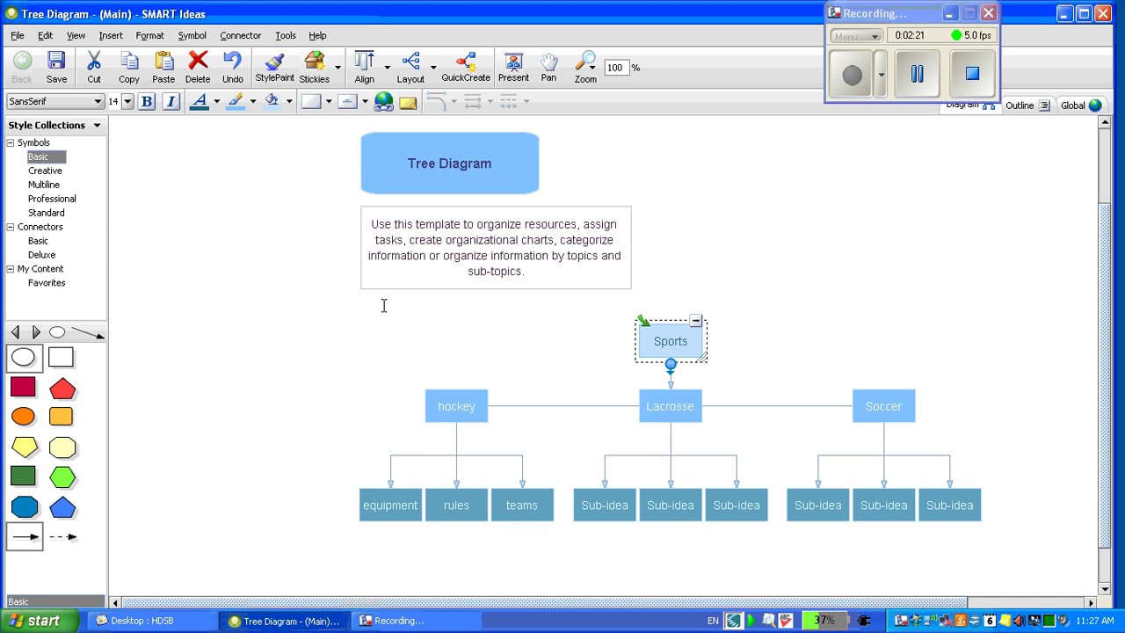
mouse_move(37, 146)
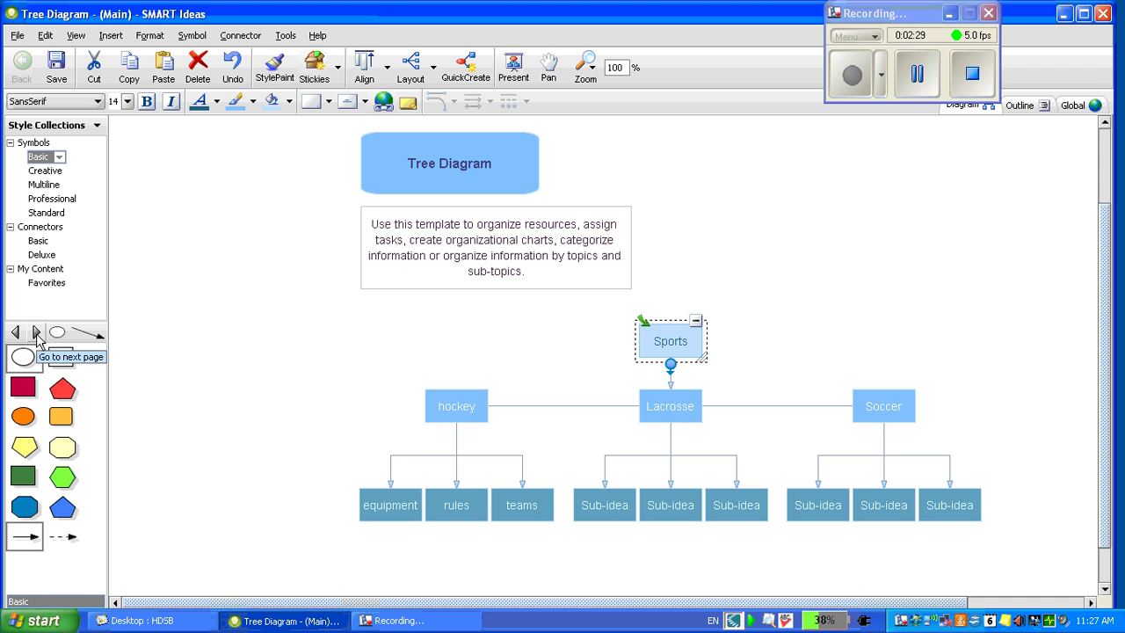
left_click(36, 333)
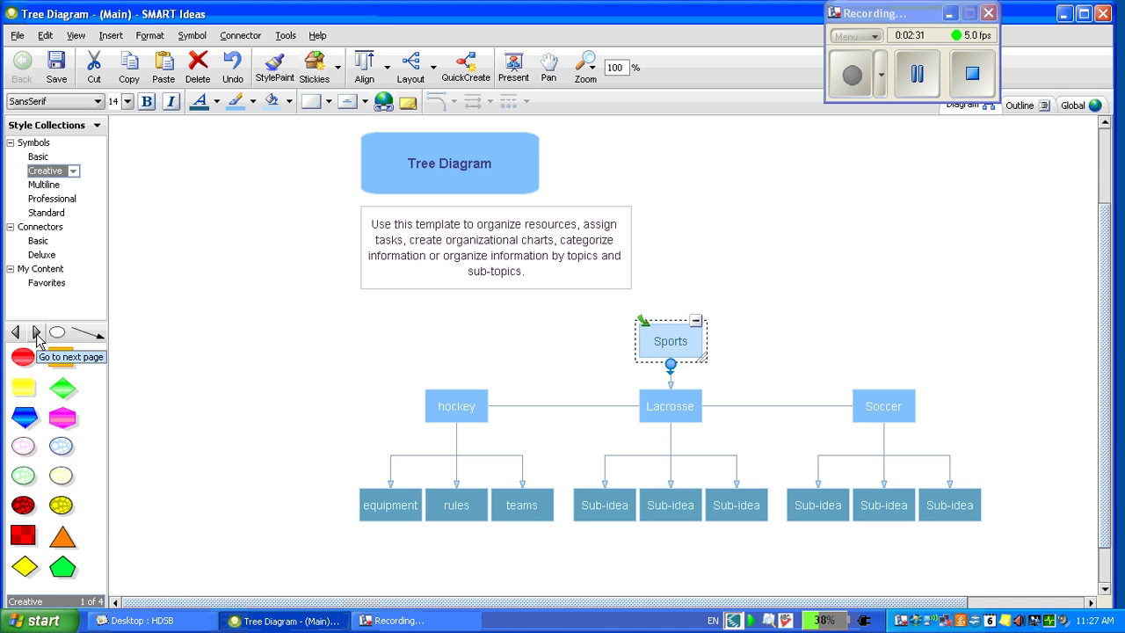
left_click(23, 356)
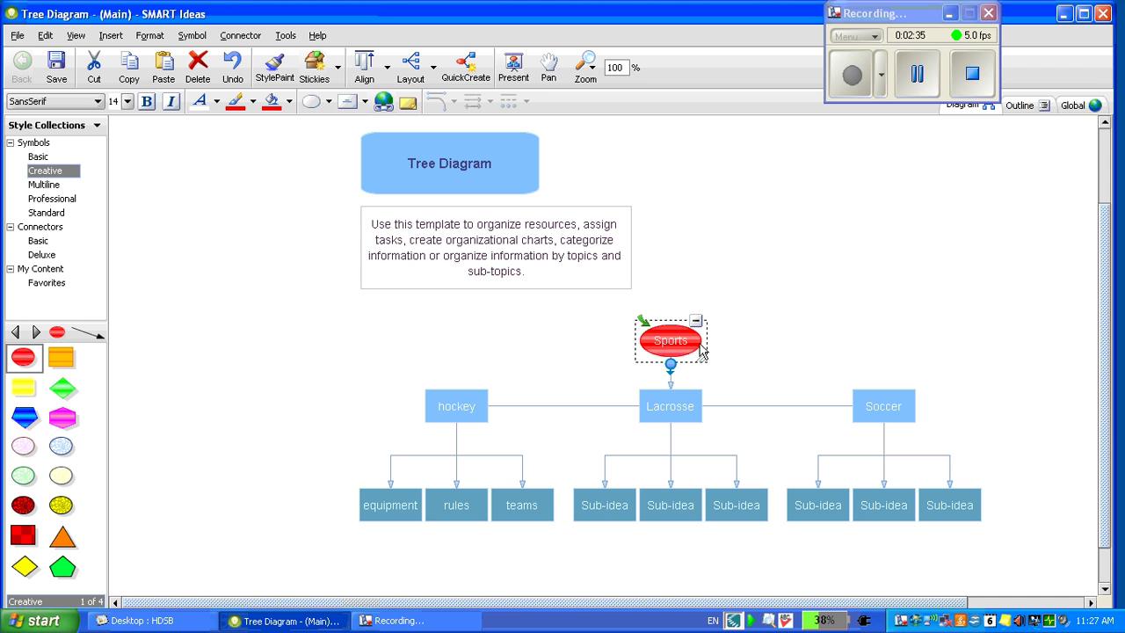
left_click_drag(702, 356, 740, 383)
left_click_drag(699, 332, 700, 313)
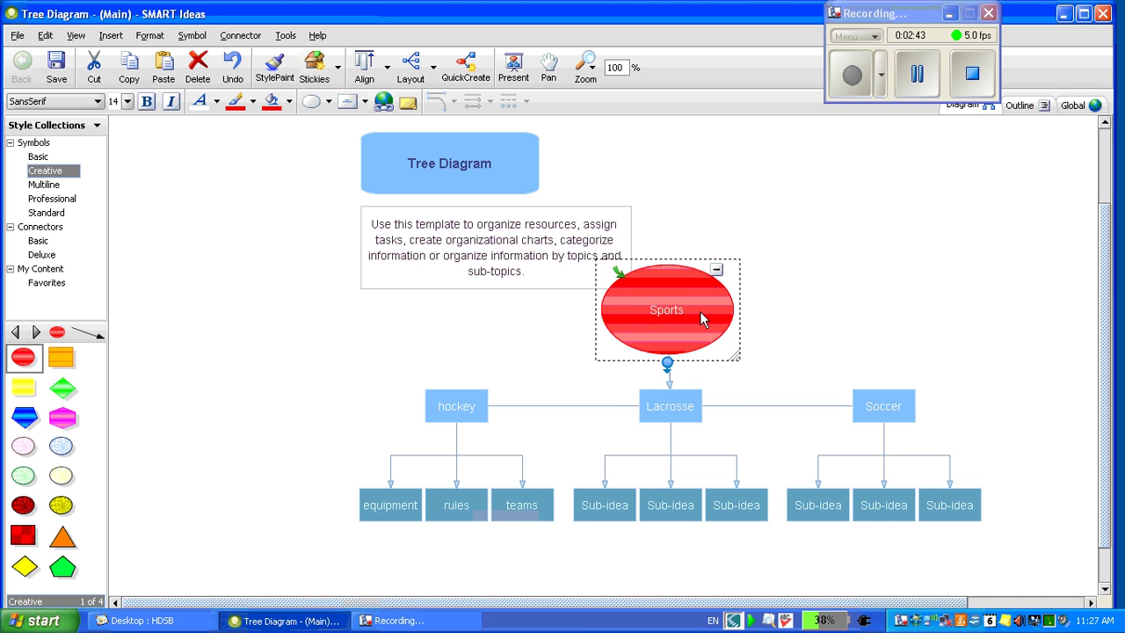
left_click(433, 415)
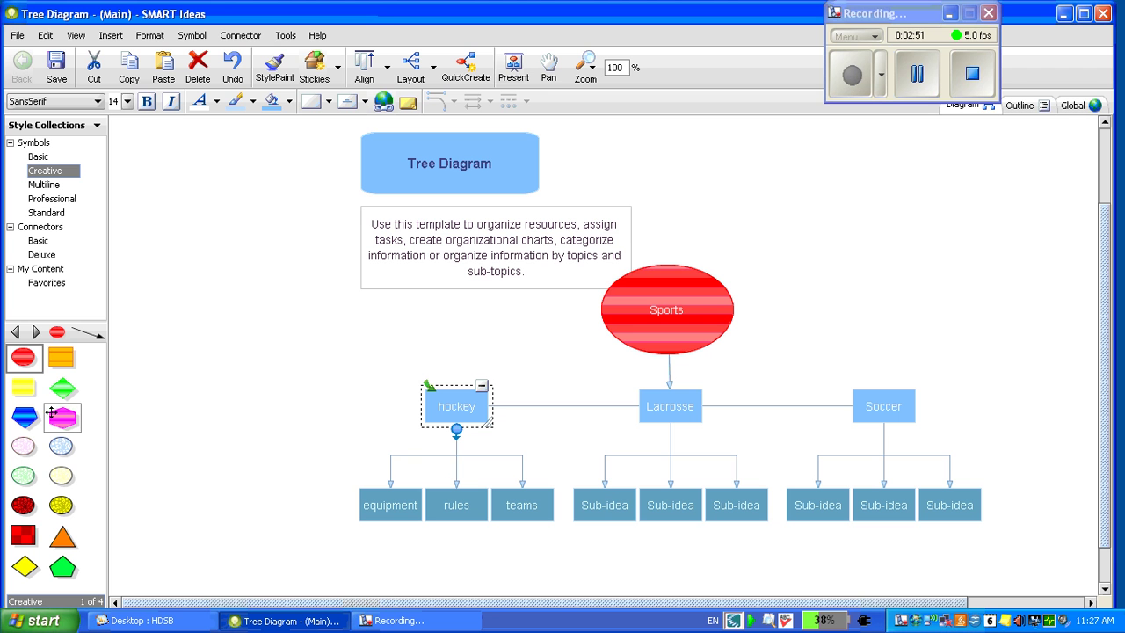
Step: Give hockey the blue striped hexagon shape and enlarge it
left_click(24, 418)
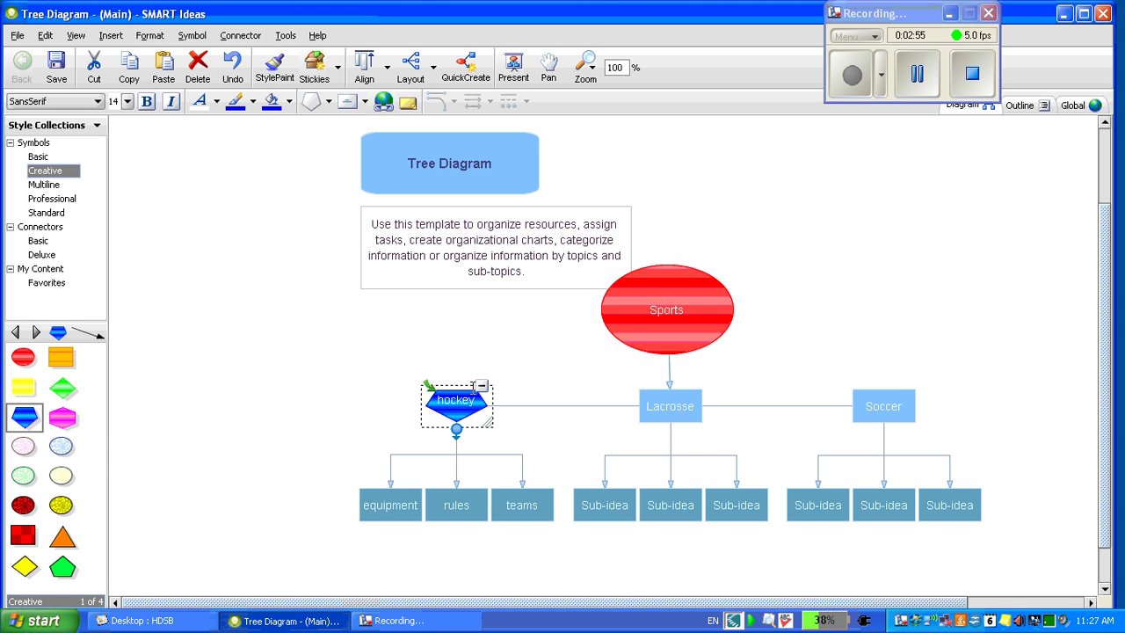
left_click(468, 387)
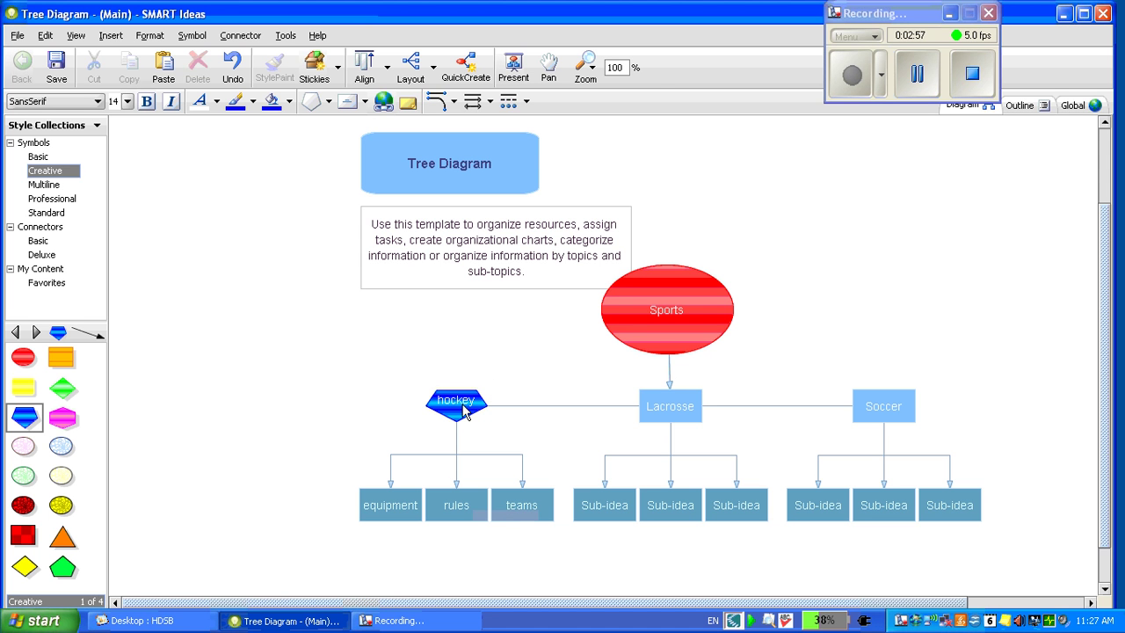
left_click(467, 409)
left_click_drag(484, 419, 497, 435)
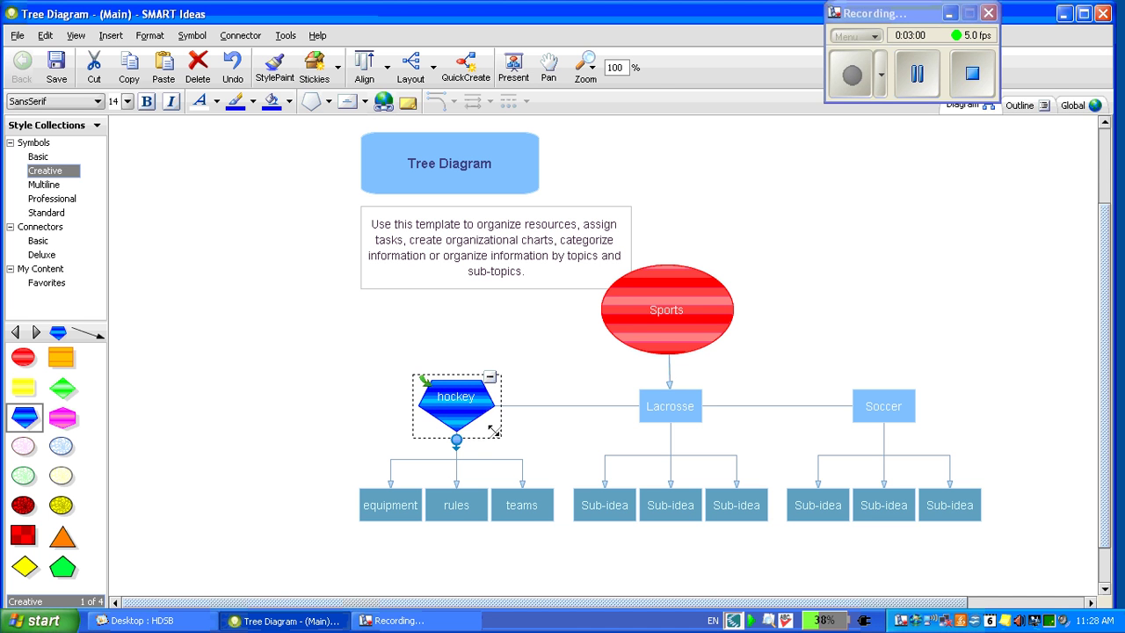
Step: Turn Lacrosse into an orange triangle, nudge it up-left and enlarge it
left_click(650, 417)
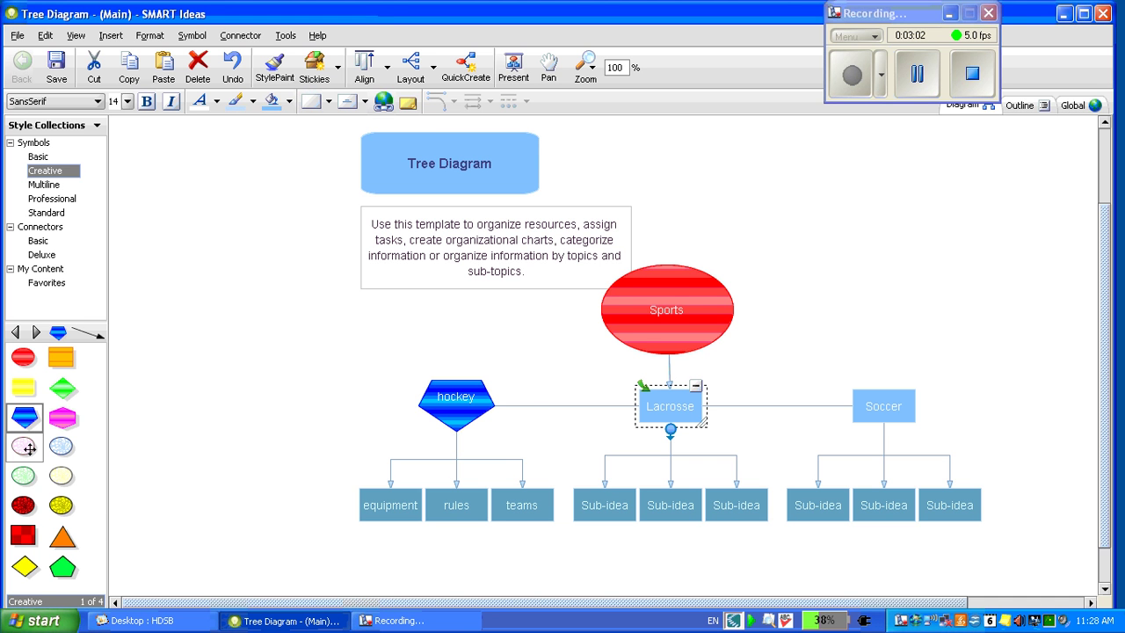
left_click(51, 503)
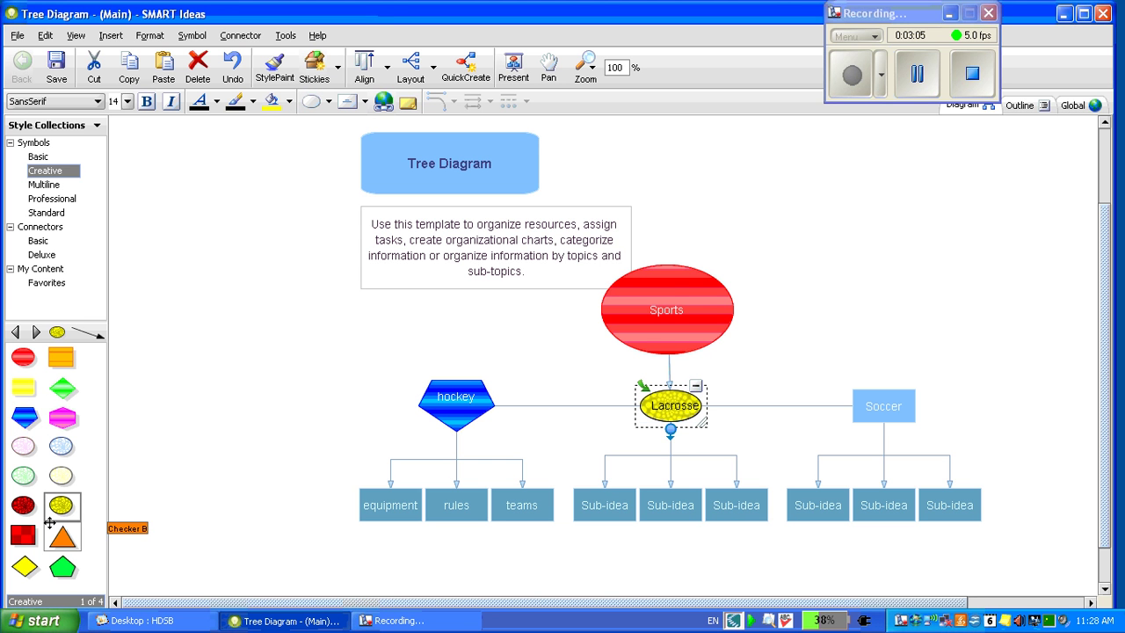
left_click(58, 531)
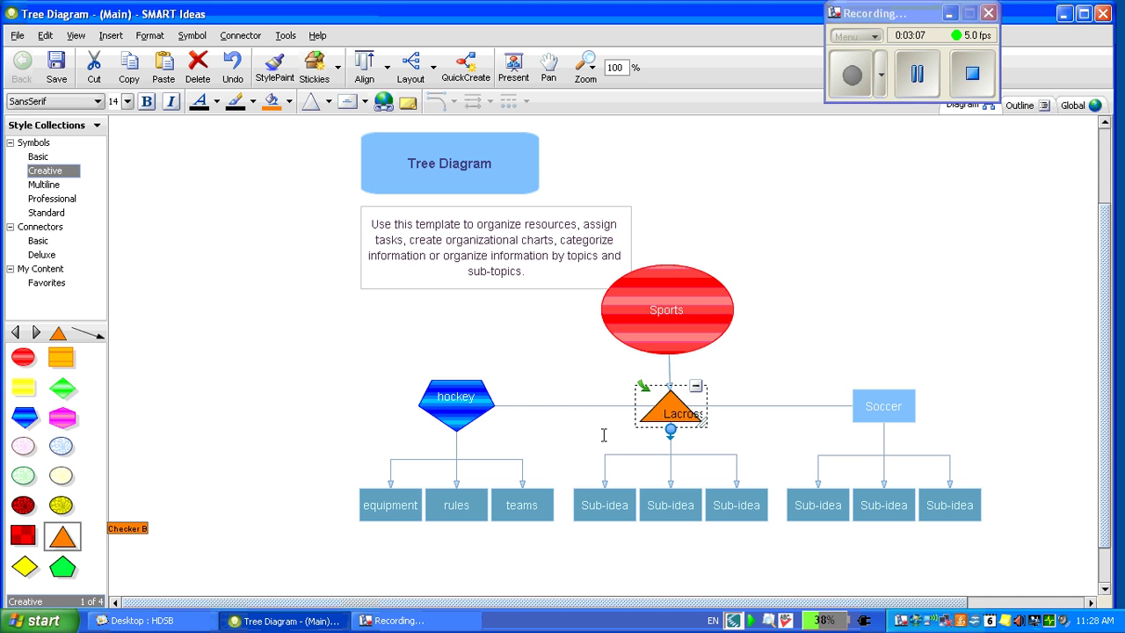
mouse_move(697, 422)
left_mouse_down()
mouse_move(679, 408)
mouse_move(690, 415)
left_mouse_up()
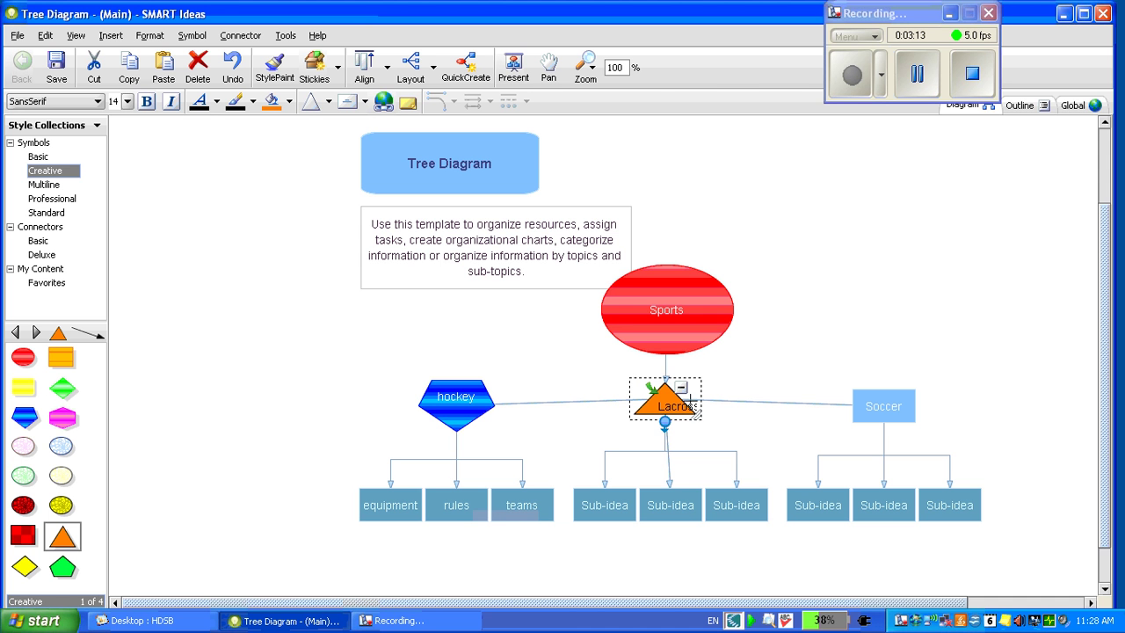
left_click_drag(700, 415, 723, 431)
left_click(761, 320)
Step: Turn Soccer into a green pentagon and enlarge it
left_click(882, 405)
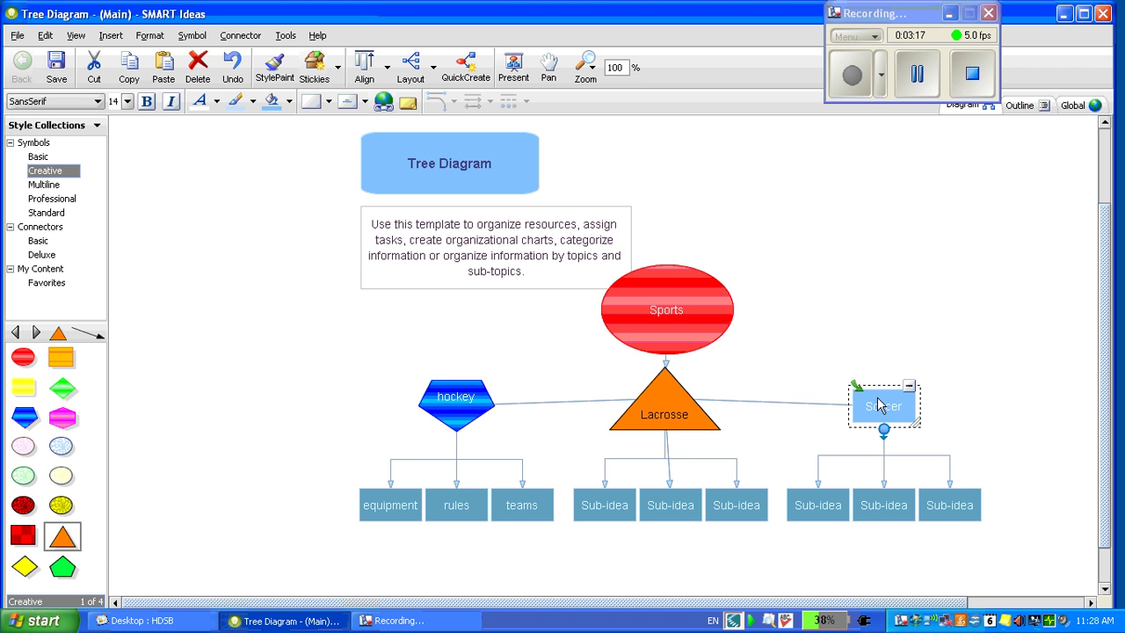
left_click(72, 559)
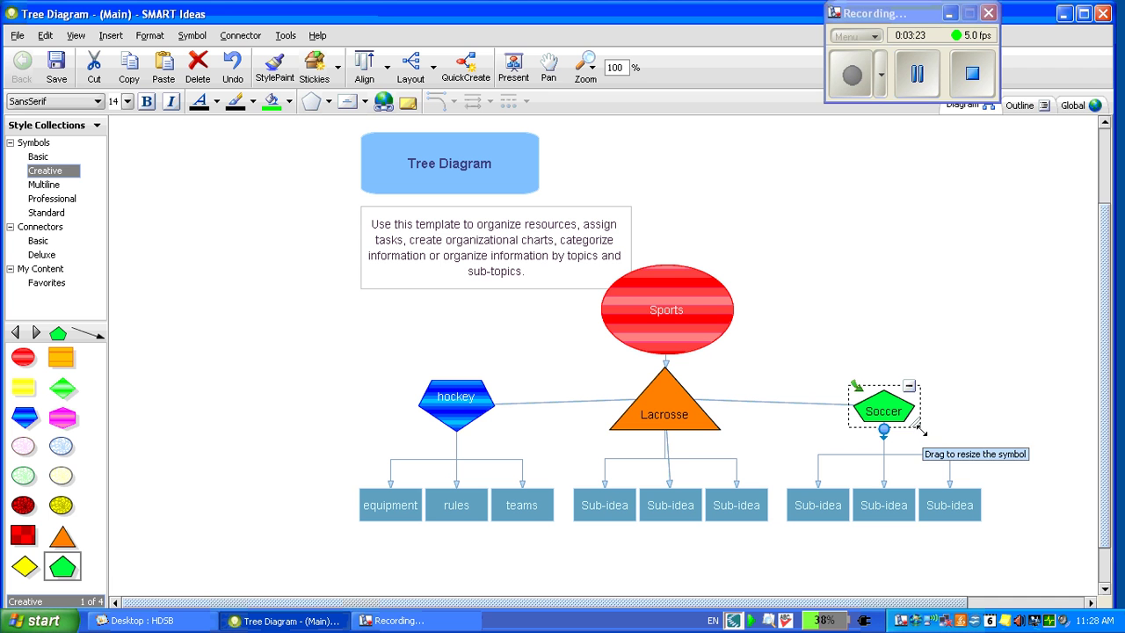
left_click_drag(919, 427, 929, 440)
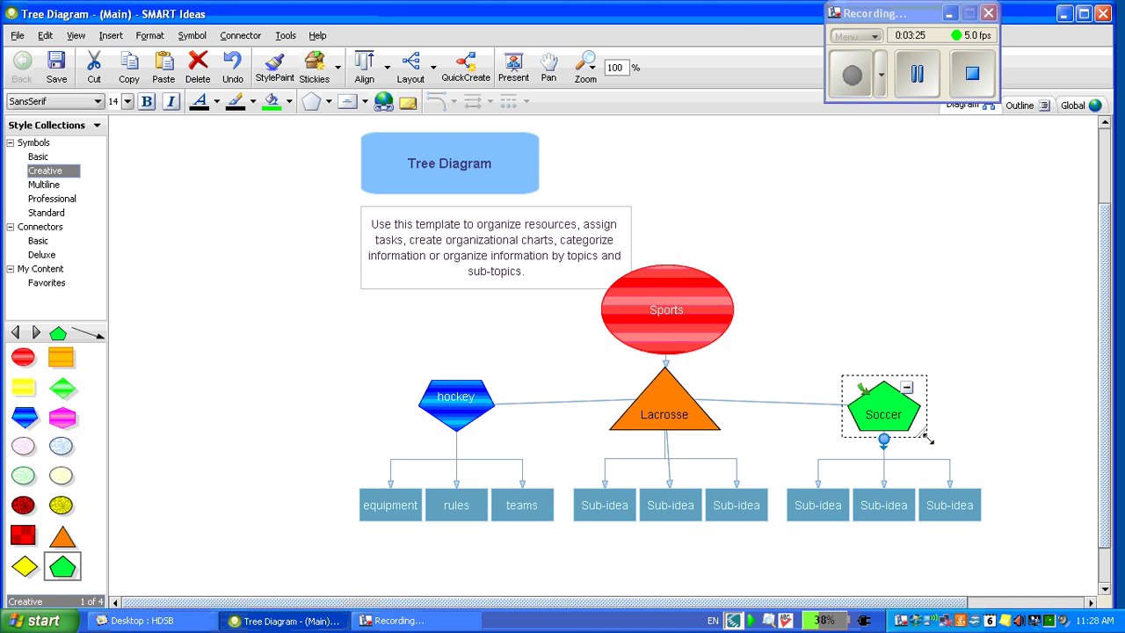
left_click(959, 364)
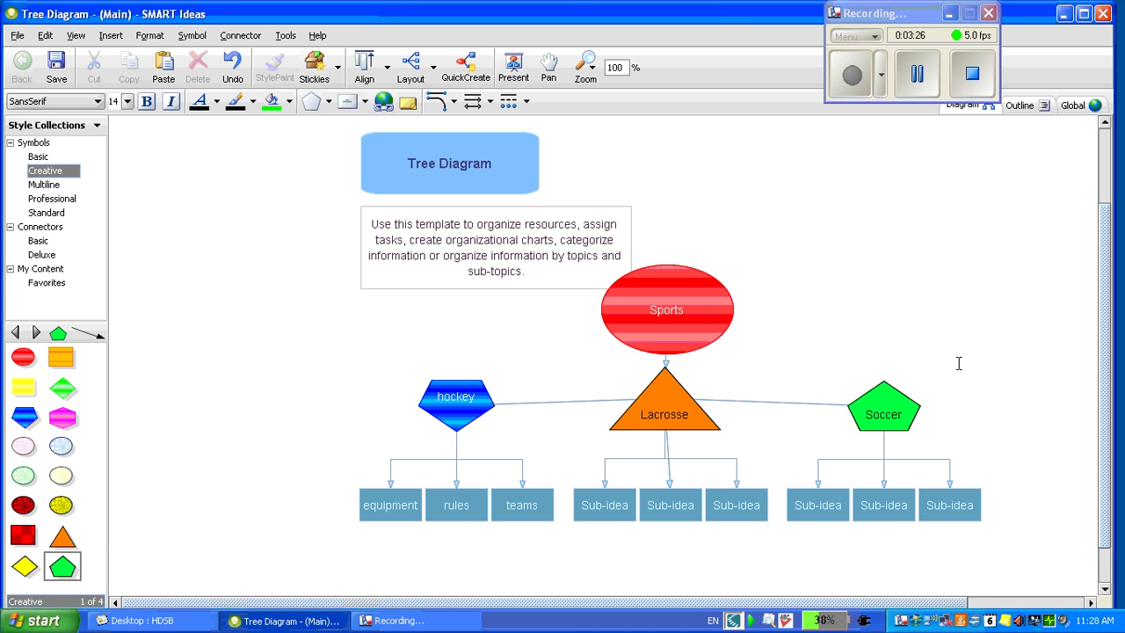
Step: Switch to the Basic collection and apply the blue octagon to equipment, rules and teams
left_click(368, 507)
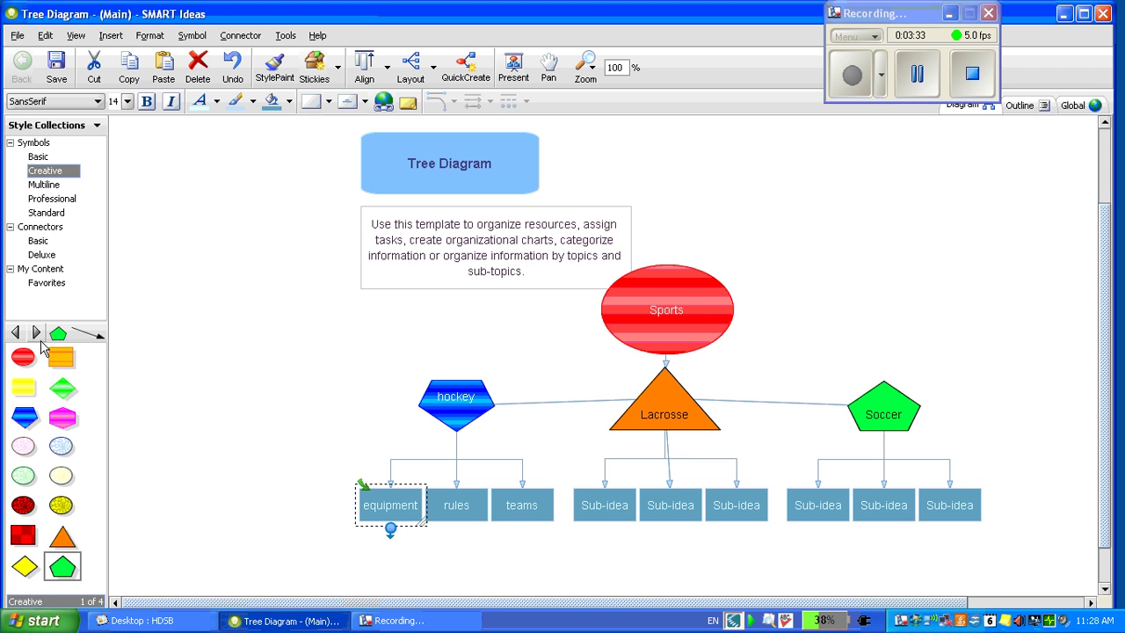
left_click(15, 333)
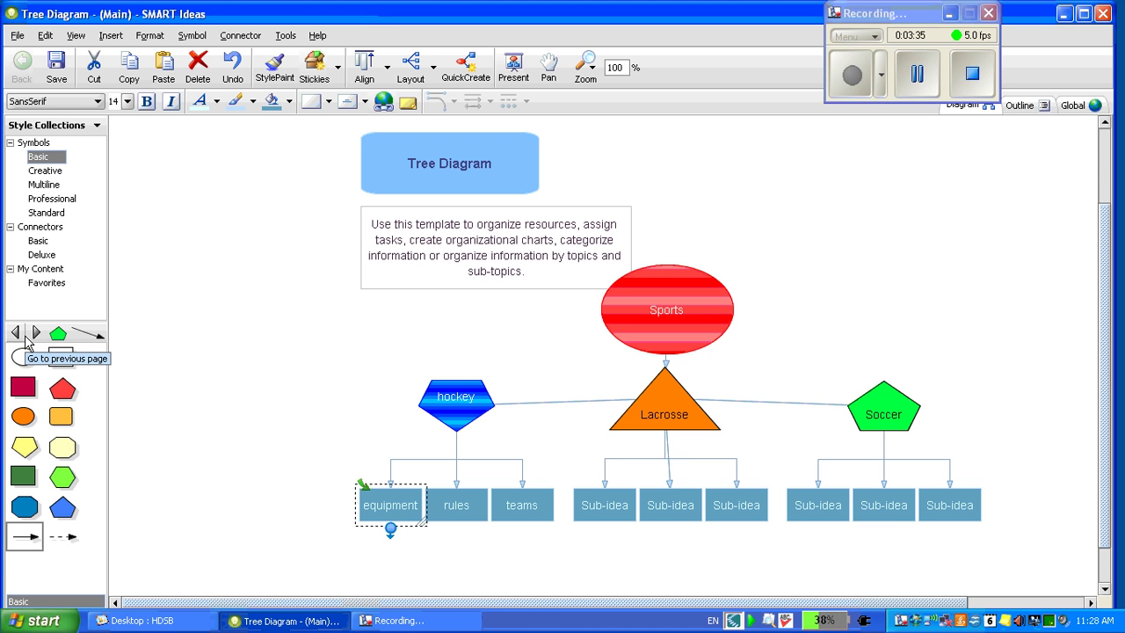
left_click(23, 499)
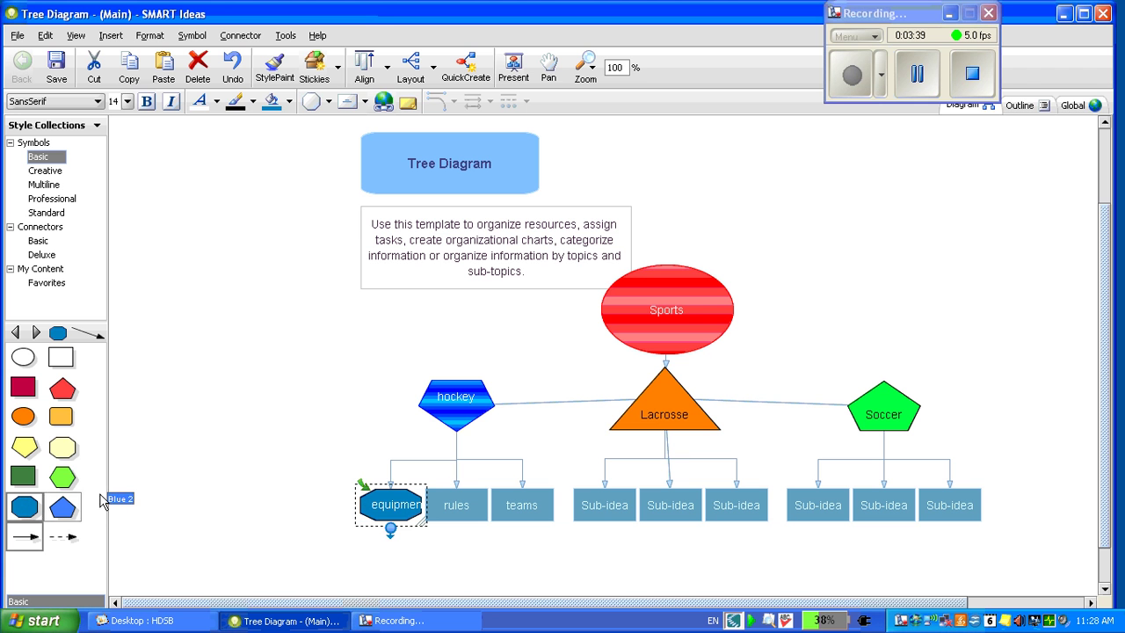
left_click(446, 501)
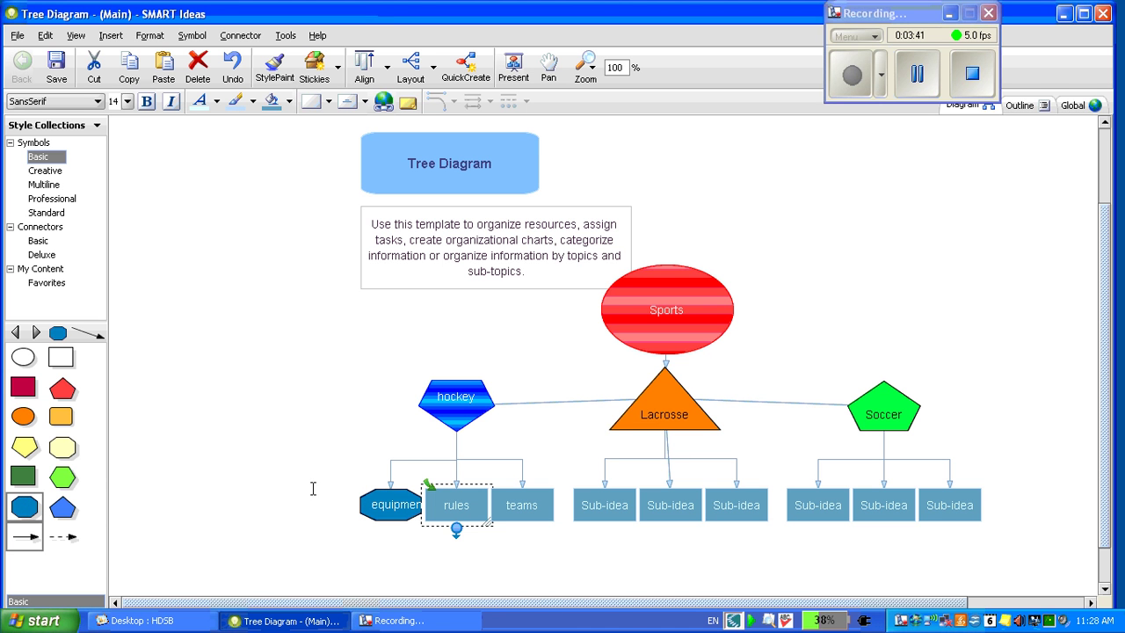
left_click(34, 499)
left_click(505, 510)
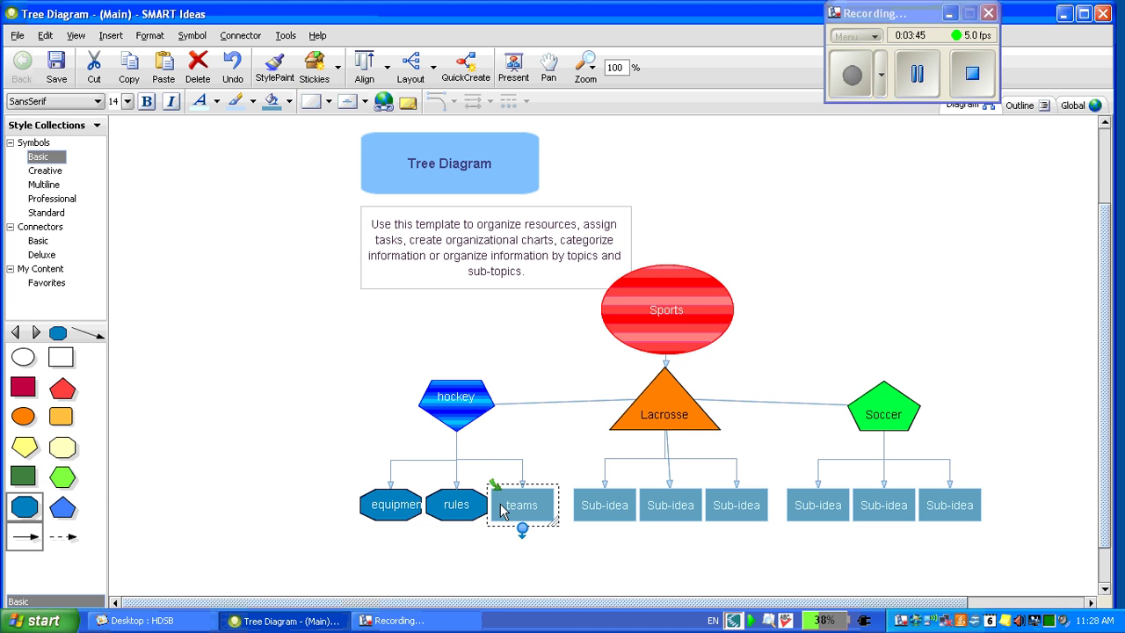
right_click(31, 515)
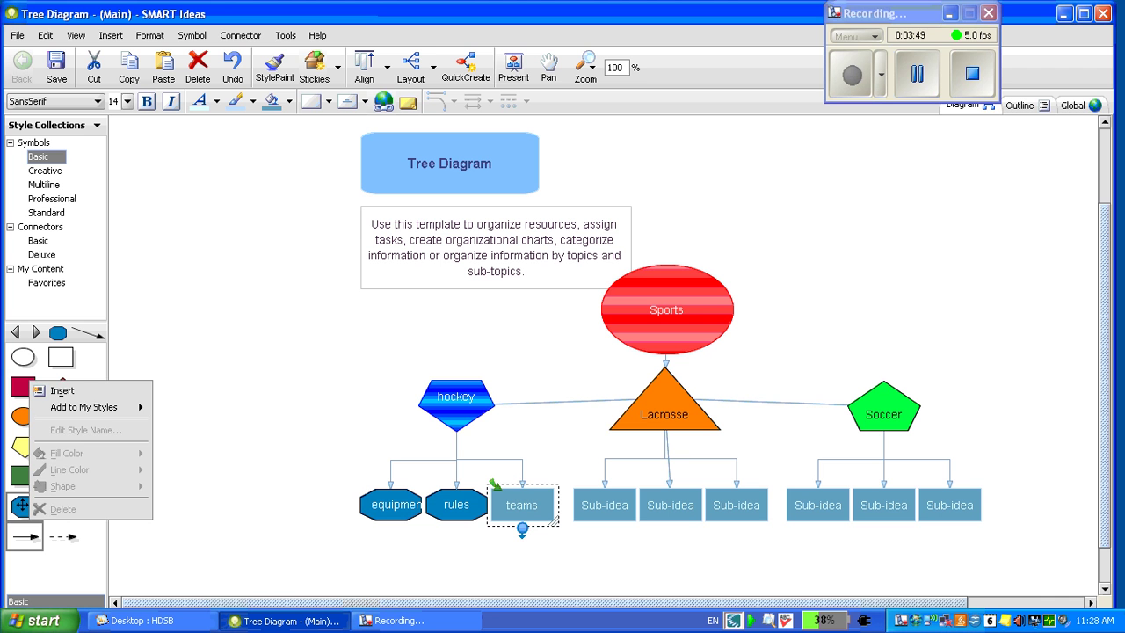
left_click(24, 504)
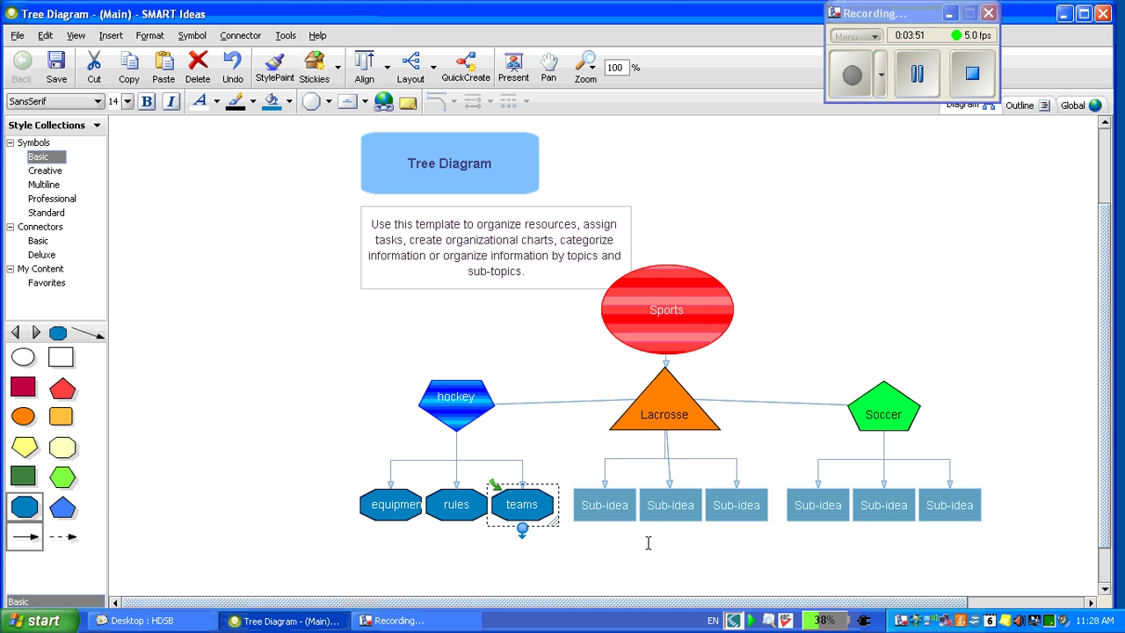
Step: Apply the orange ellipse from the Basic palette to each of the three Lacrosse sub-ideas
left_click(603, 522)
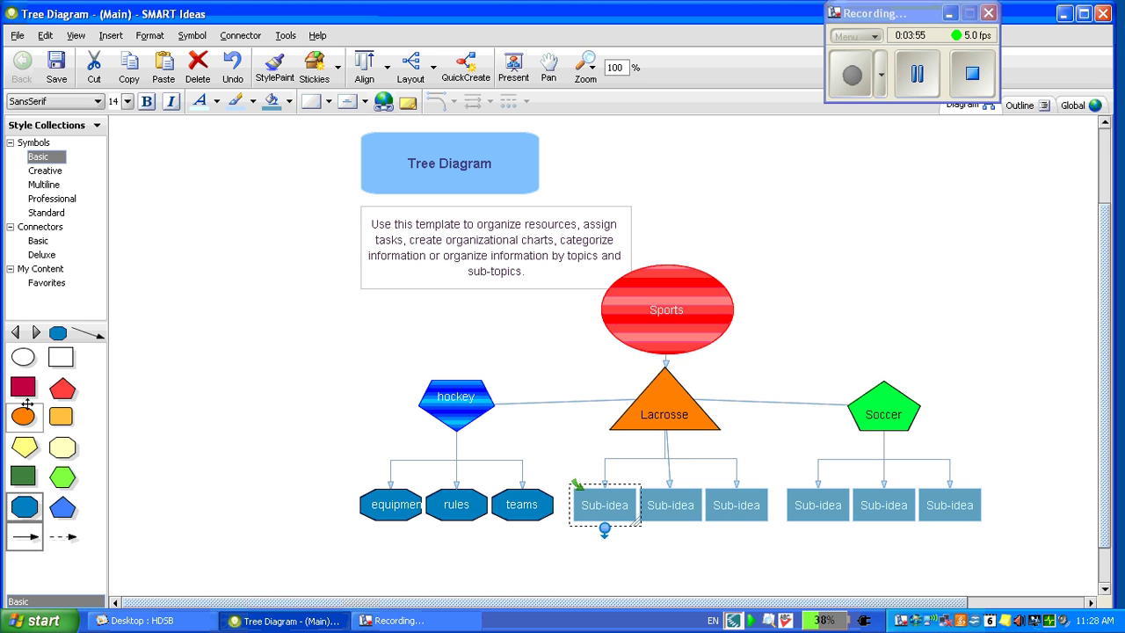
left_click(24, 412)
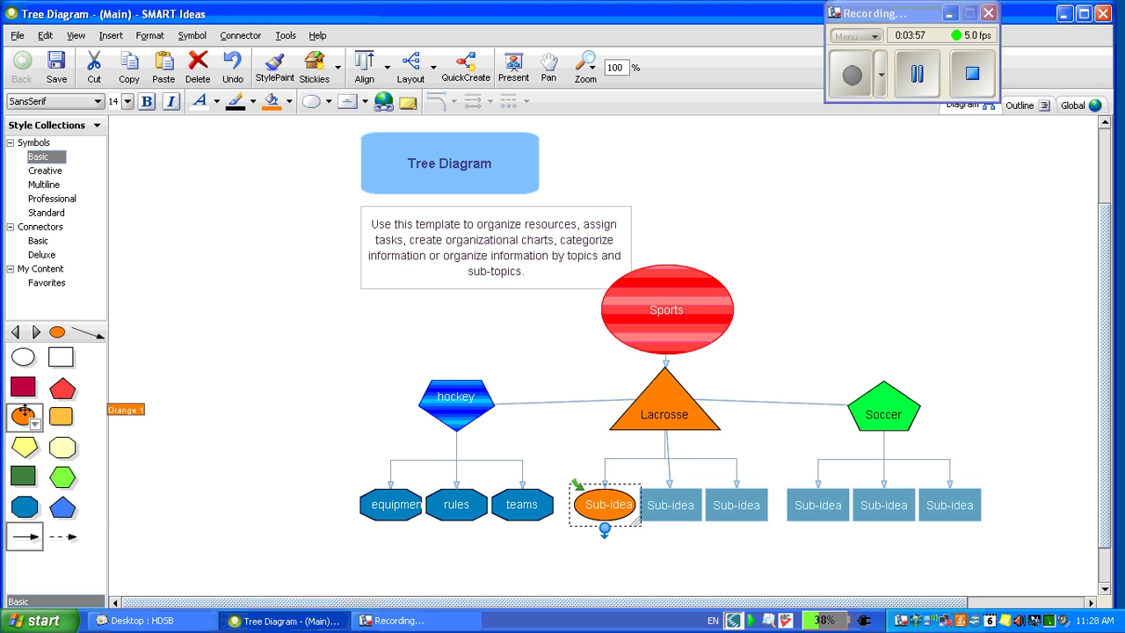
left_click(686, 517)
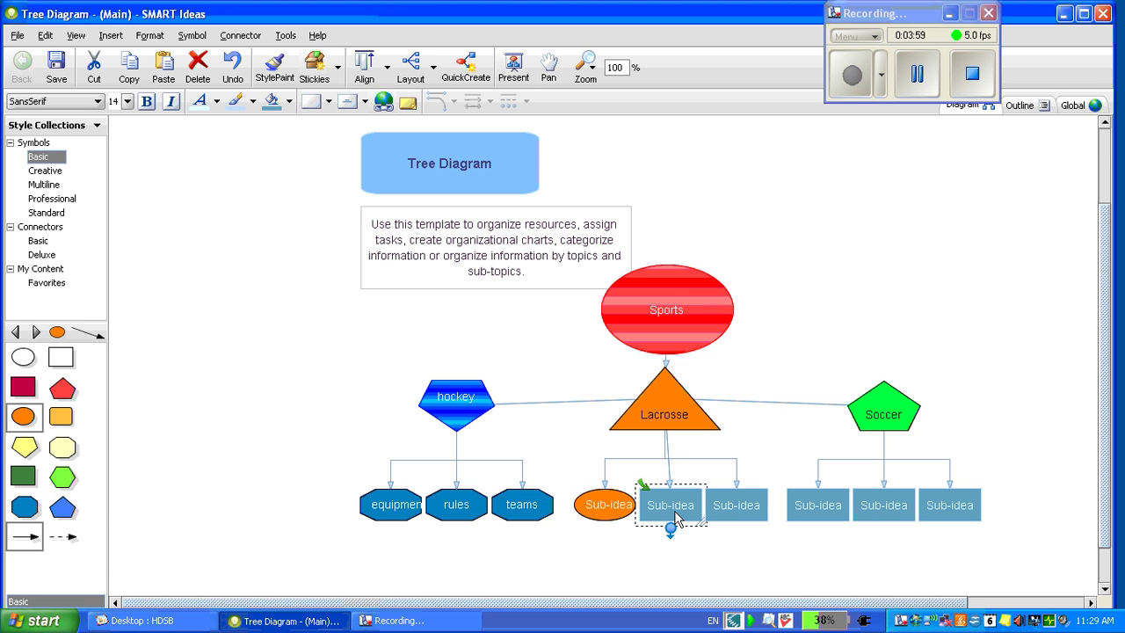
right_click(41, 429)
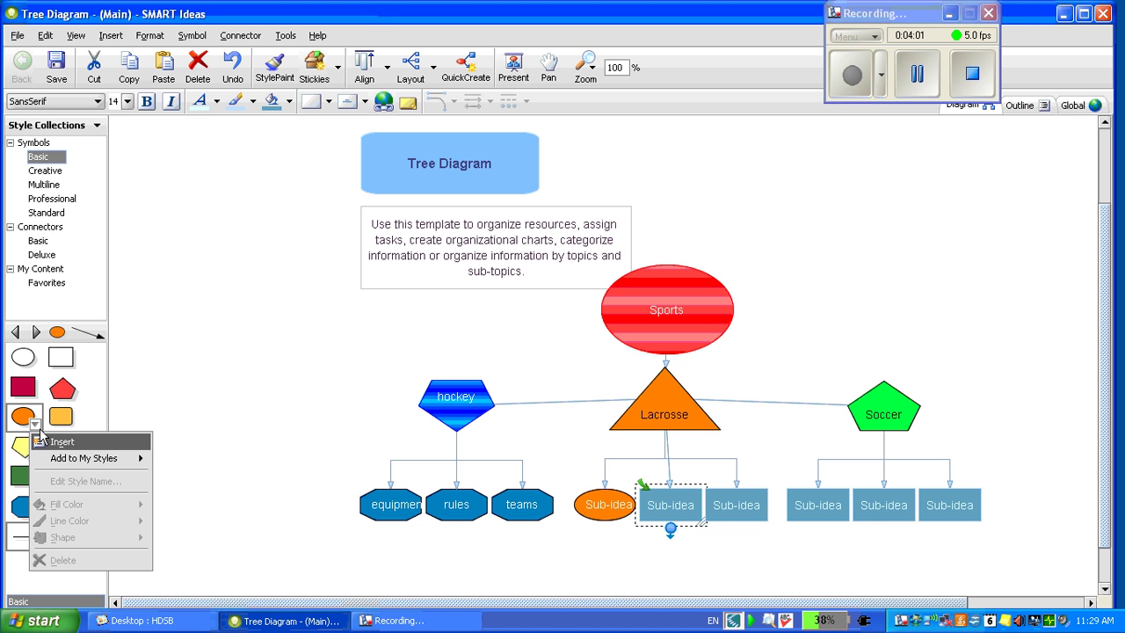
left_click(19, 416)
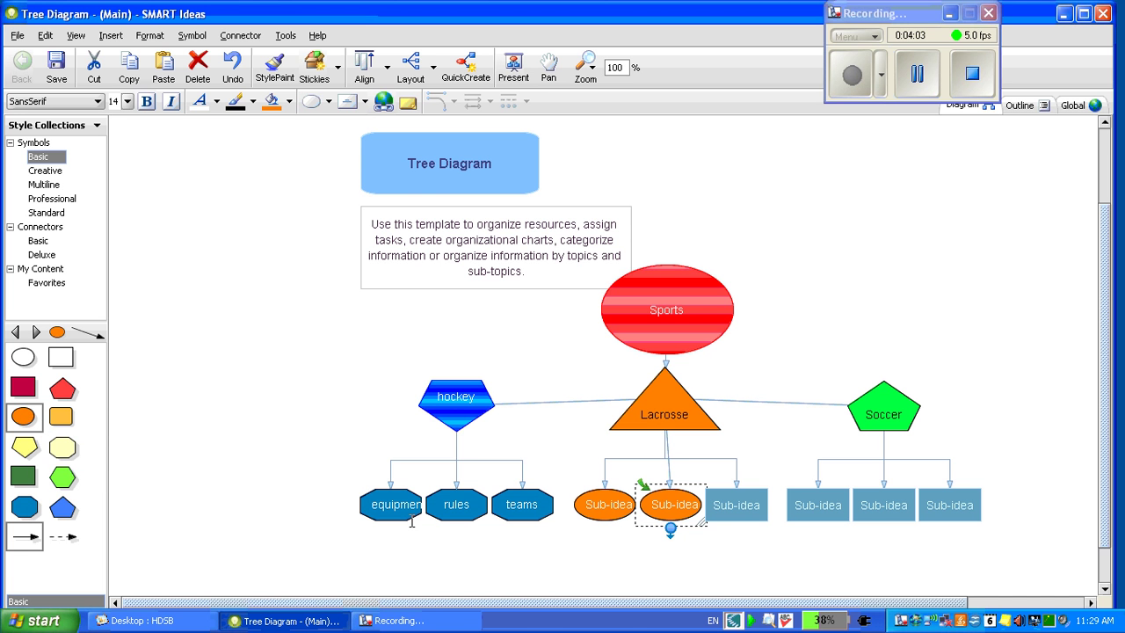
left_click(728, 516)
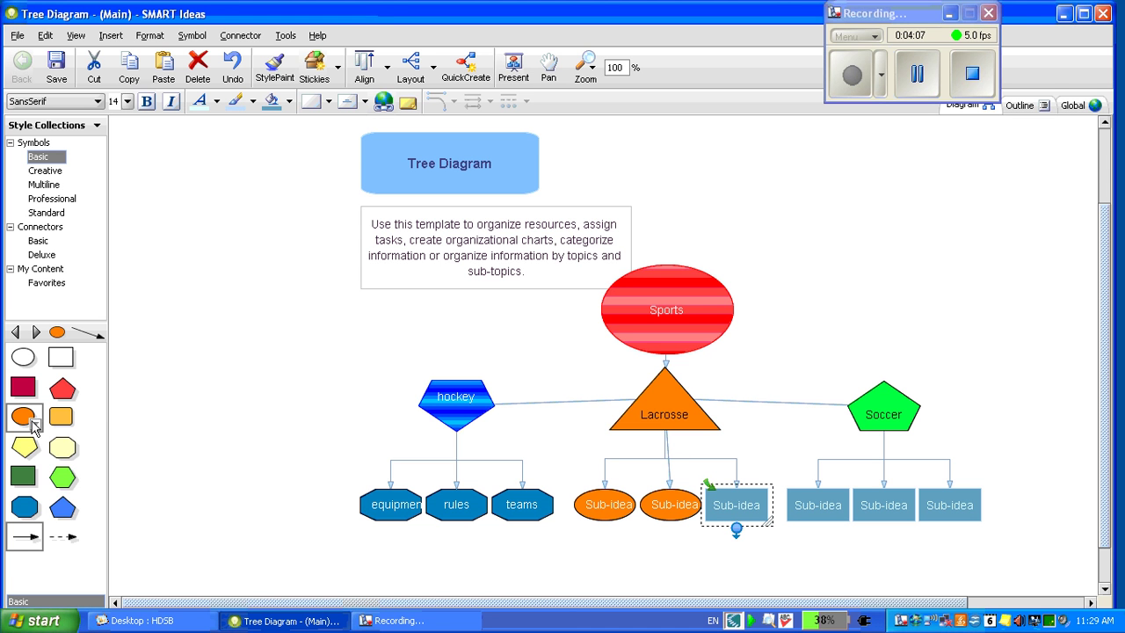
right_click(34, 430)
left_click(21, 416)
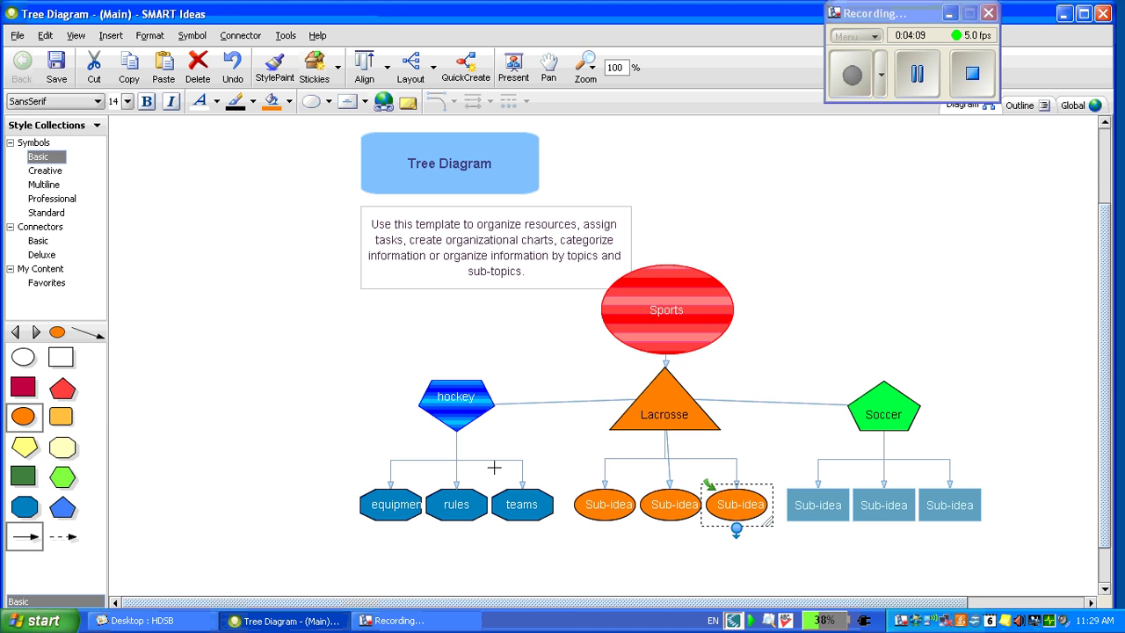
Step: Apply the dark green rectangle symbol to each of the three Soccer sub-ideas
left_click(824, 494)
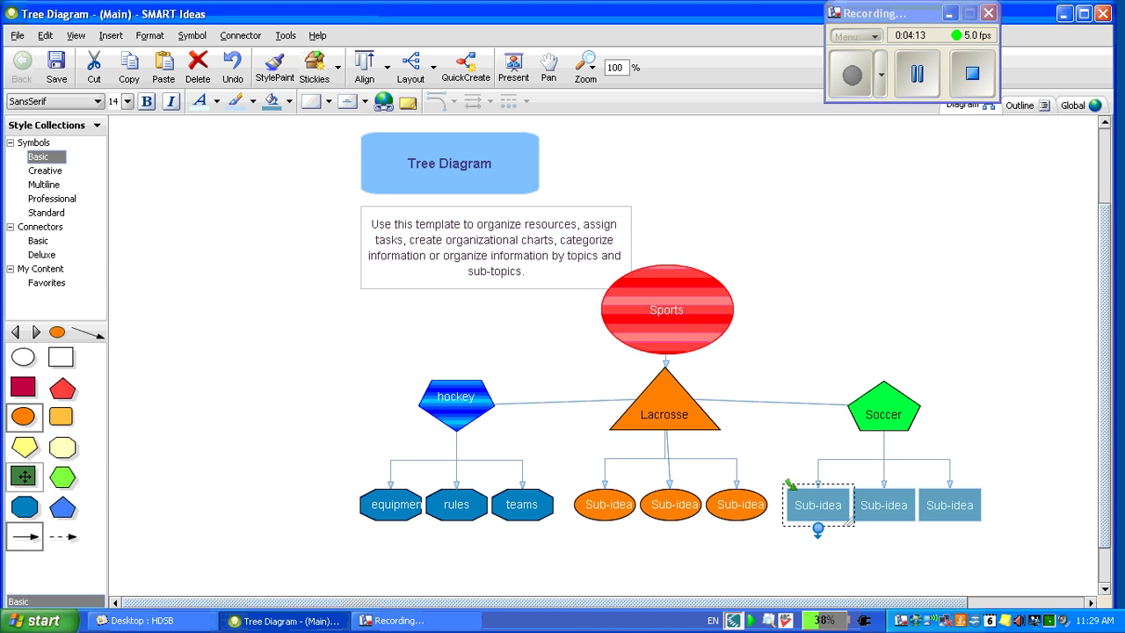
left_click(24, 476)
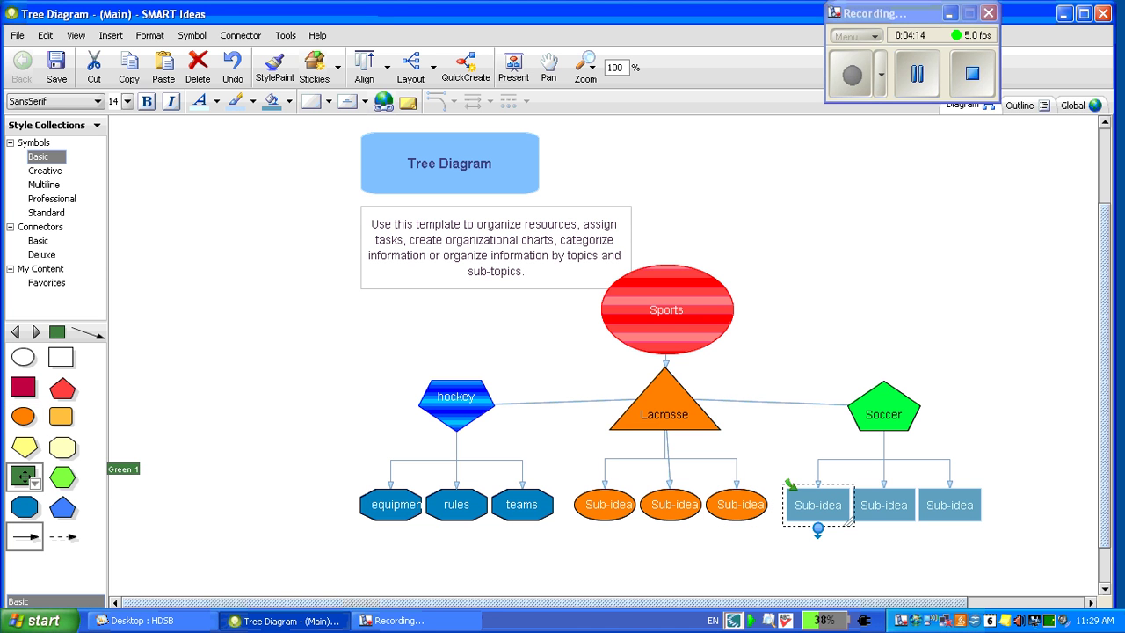
left_click(863, 505)
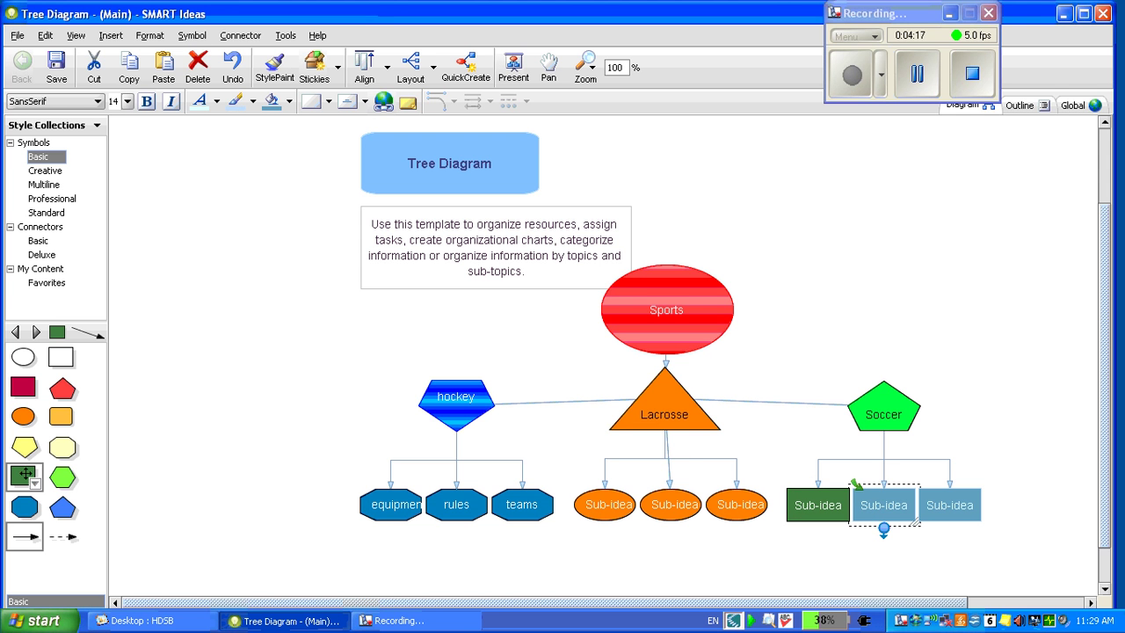
left_click(24, 476)
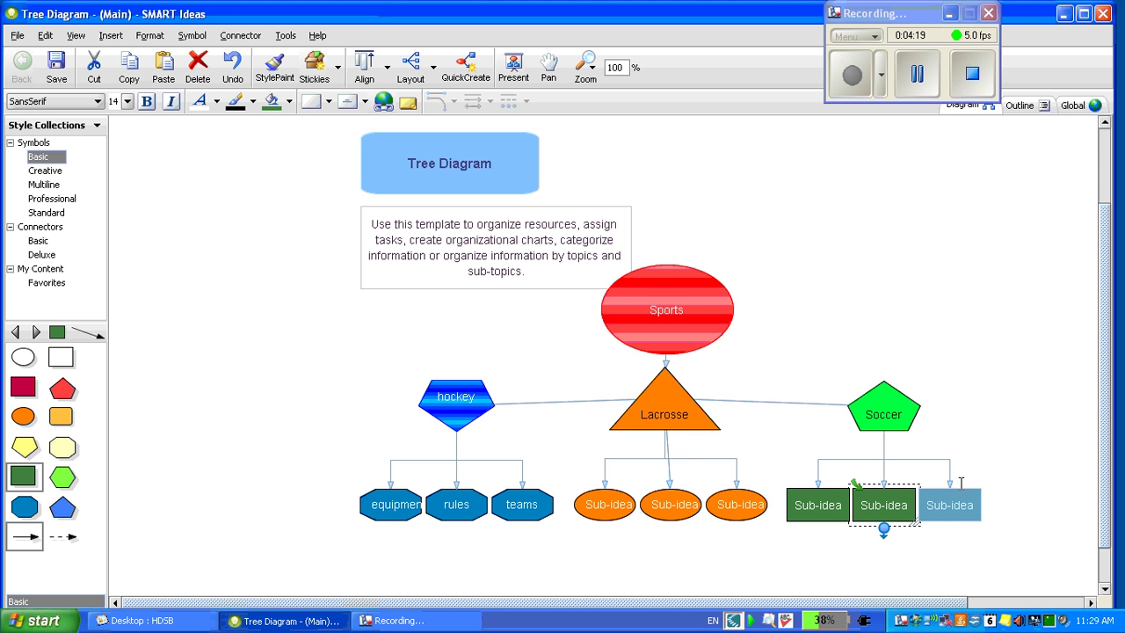
left_click(954, 497)
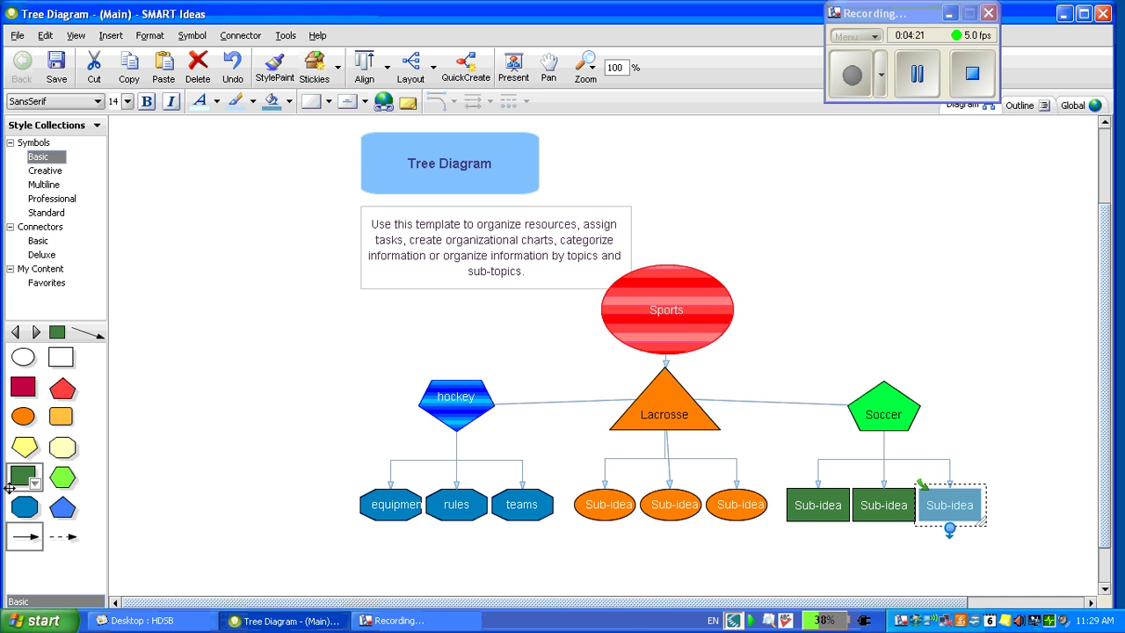
left_click(24, 477)
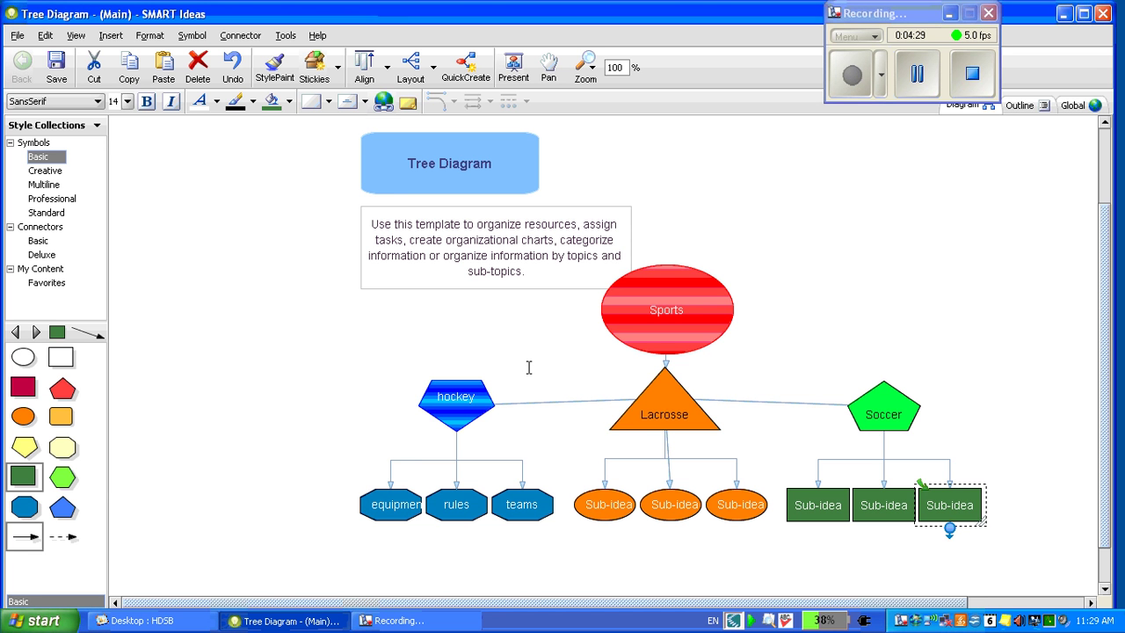
Step: Switch the side panel to the Clip Art Gallery and expand Sports and Recreation
left_click(104, 132)
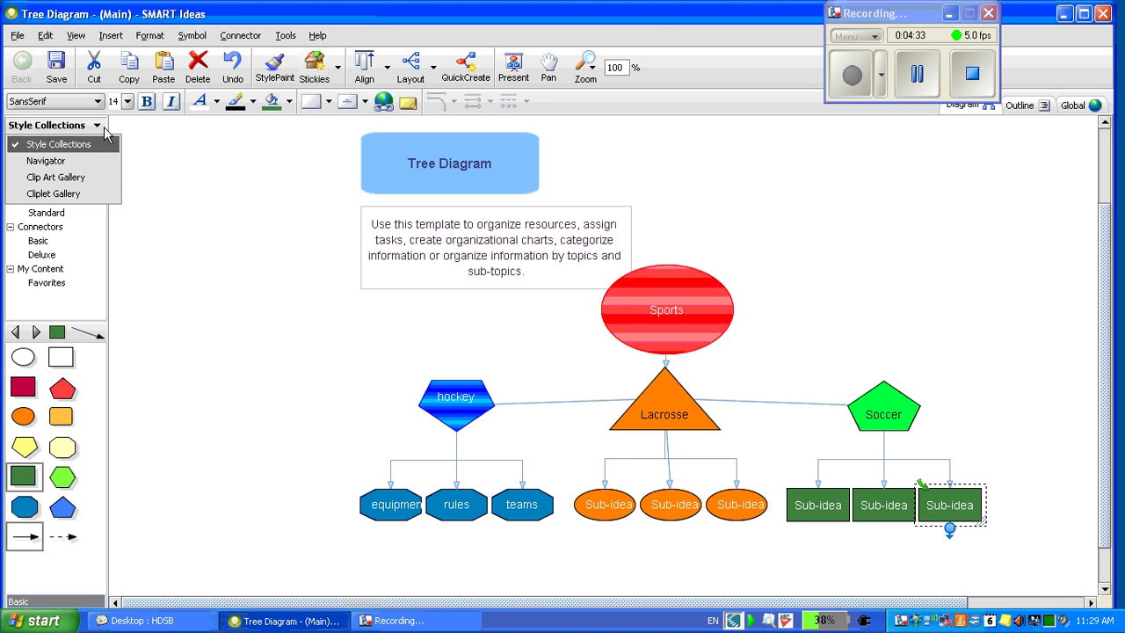
left_click(89, 176)
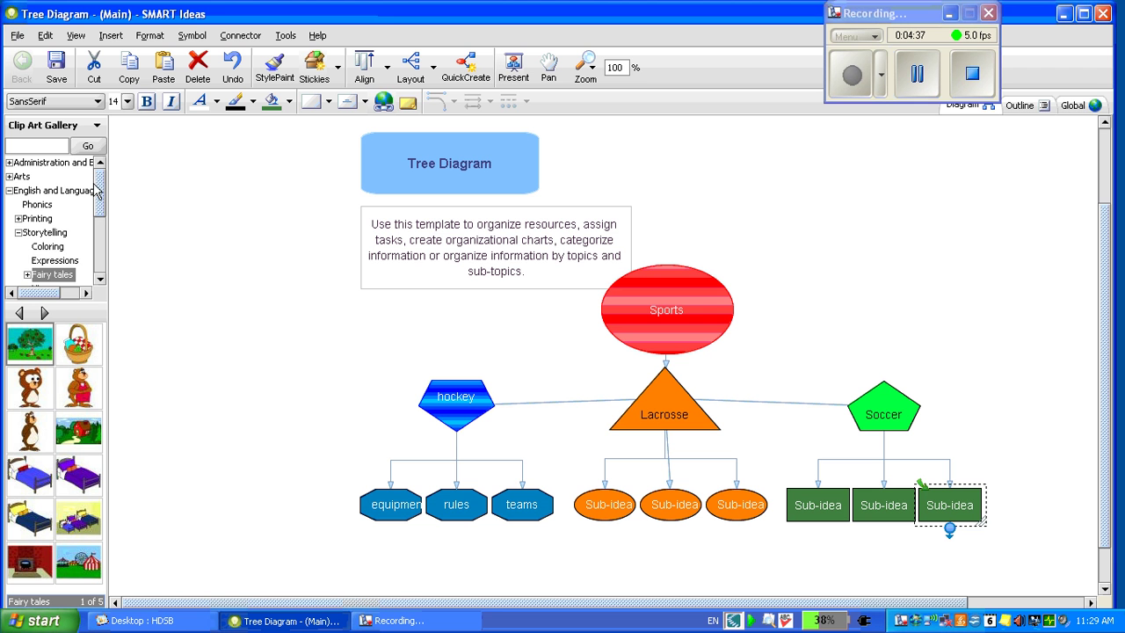
left_click_drag(98, 189, 99, 252)
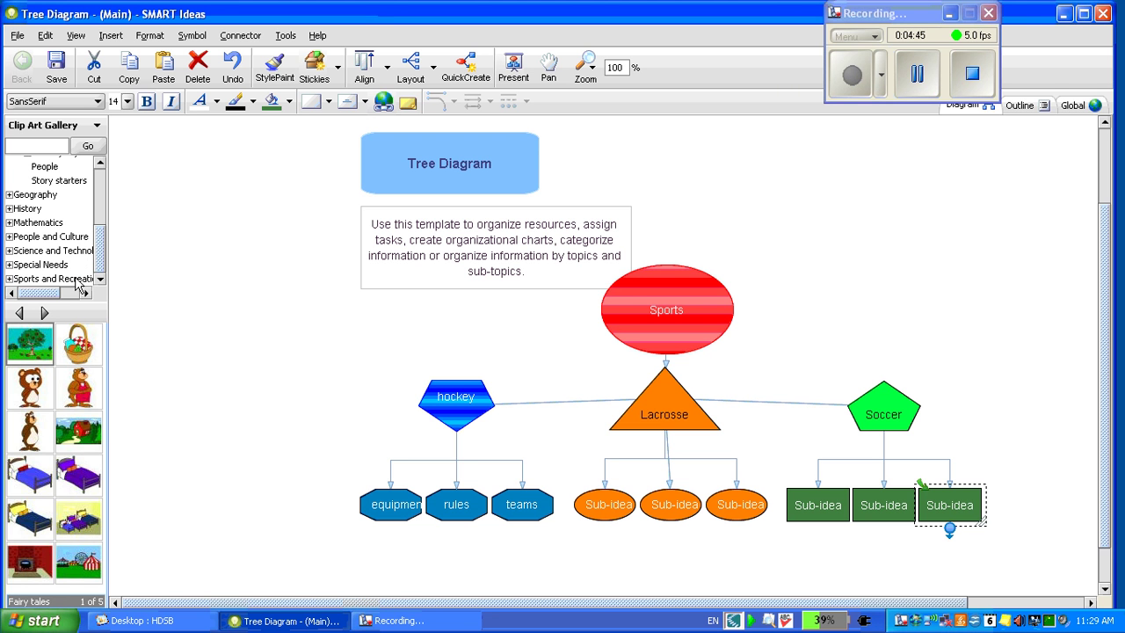
left_click(79, 279)
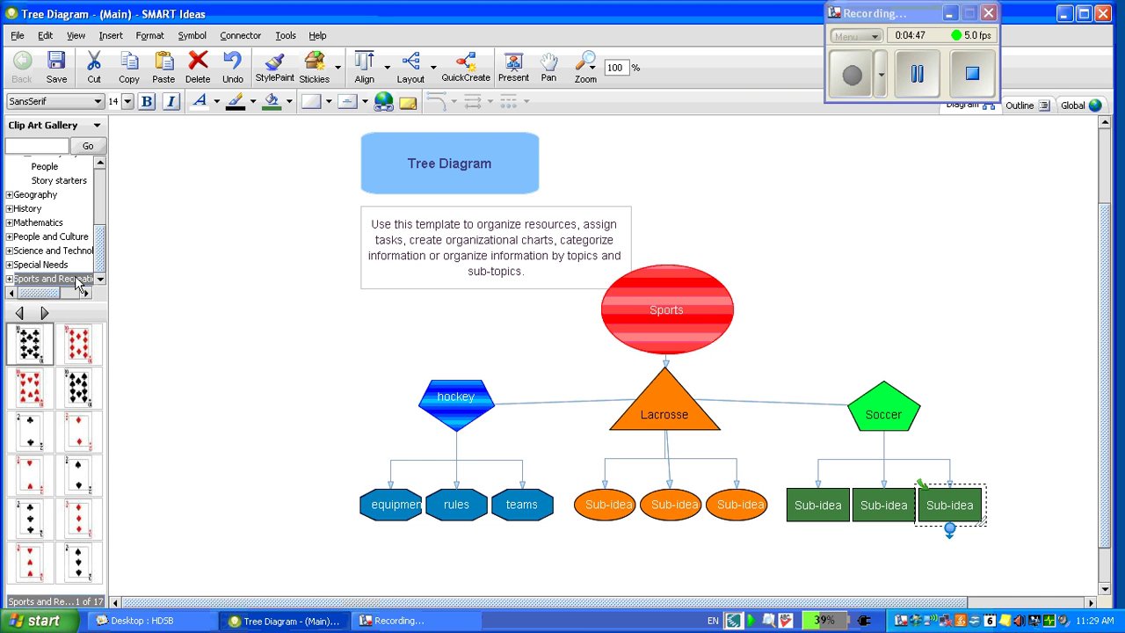
double_click(78, 279)
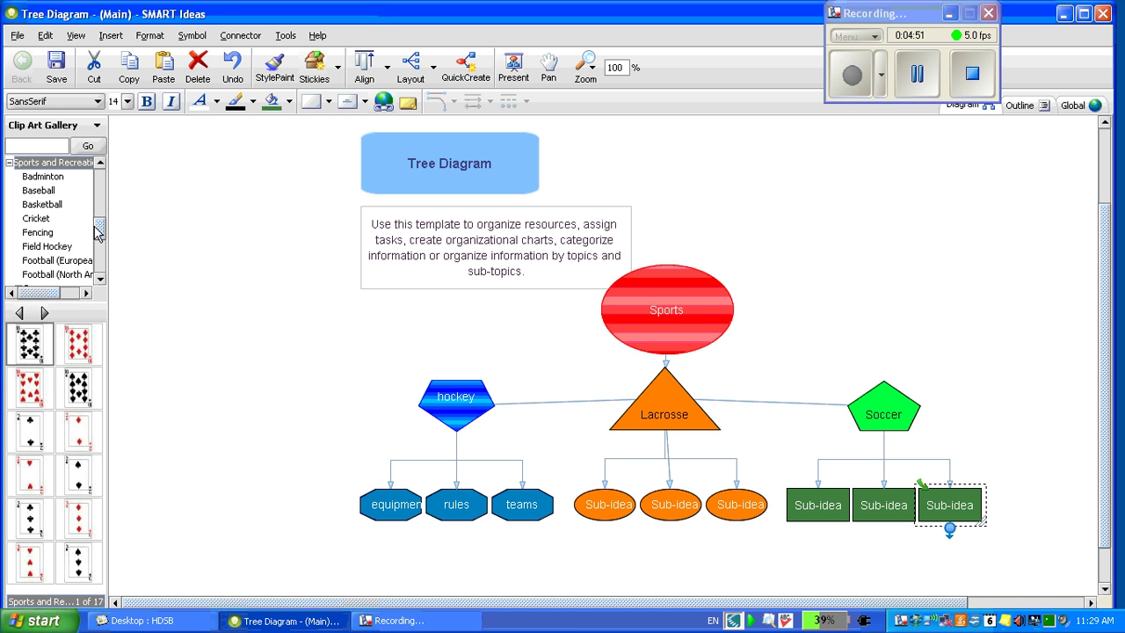
left_click_drag(98, 232, 97, 247)
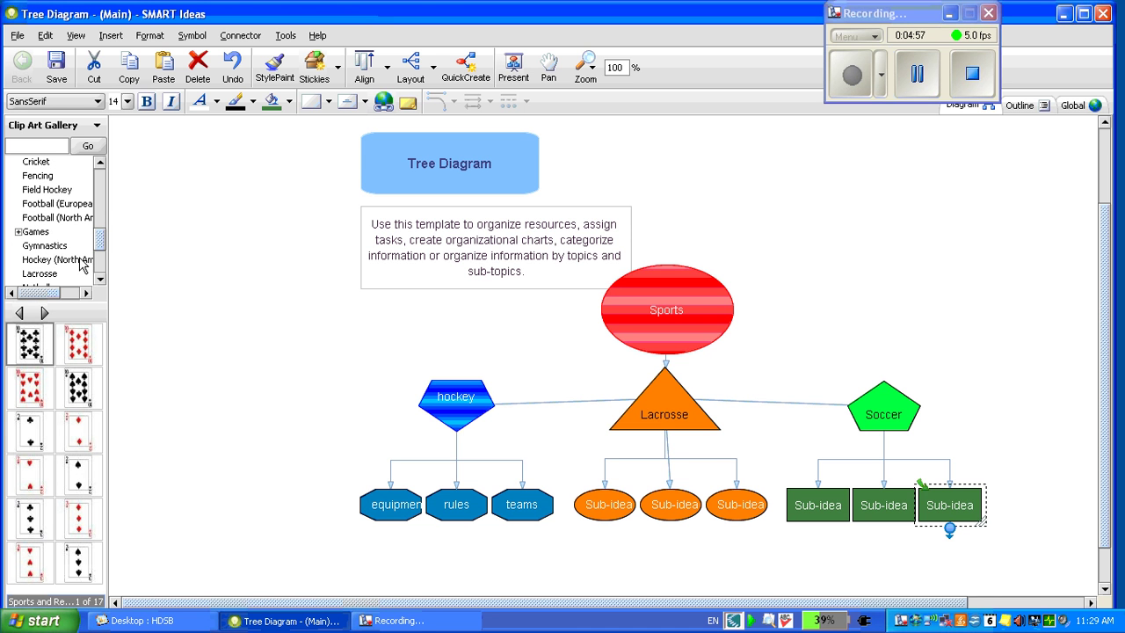
Step: Drag the hockey stick and puck from the Hockey (North America) clip art below the equipment shape, nudging the stick right
left_click(82, 260)
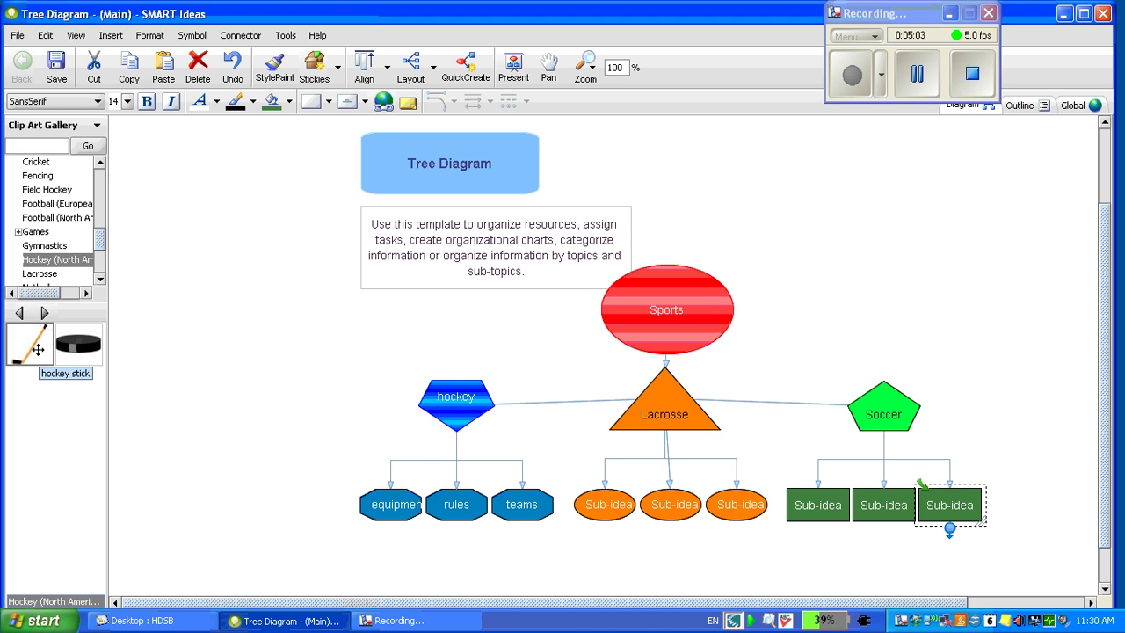
left_click_drag(38, 348, 271, 533)
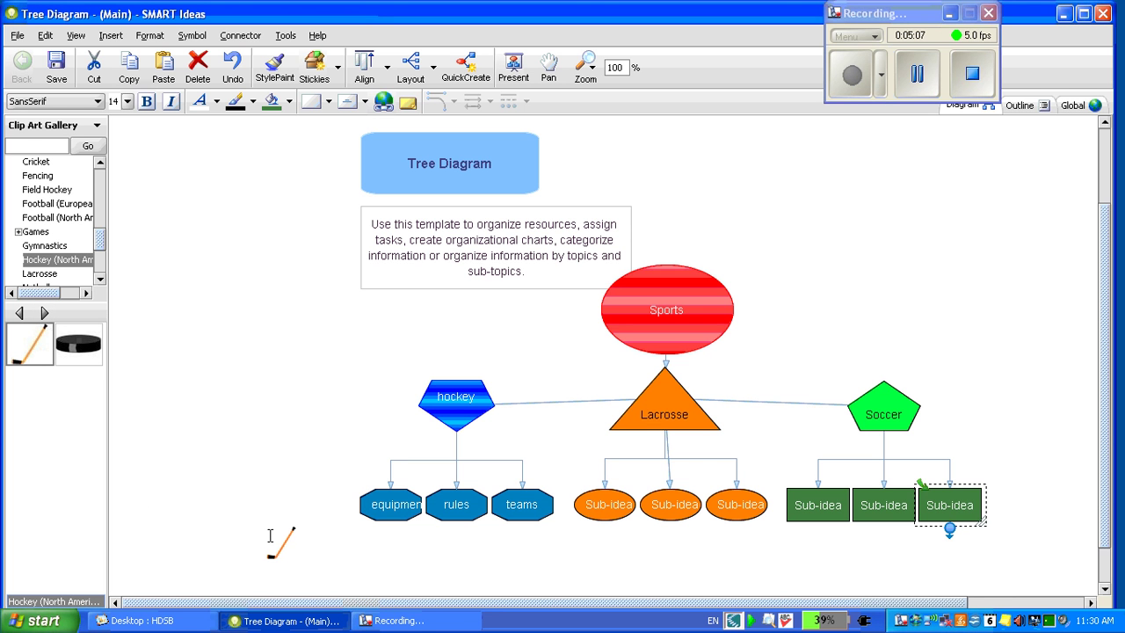
left_click_drag(65, 327, 372, 551)
left_click(294, 538)
left_click_drag(291, 536, 359, 568)
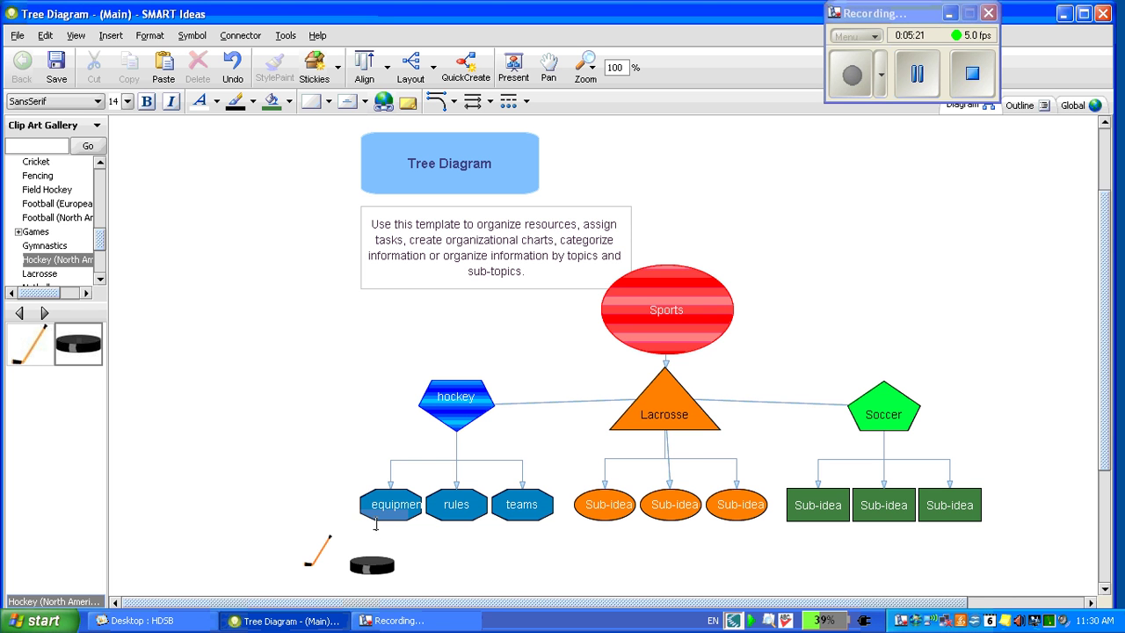
Step: Draw connector arrows from the equipment shape to the puck picture and to the hockey stick picture
left_click(376, 523)
left_click(394, 519)
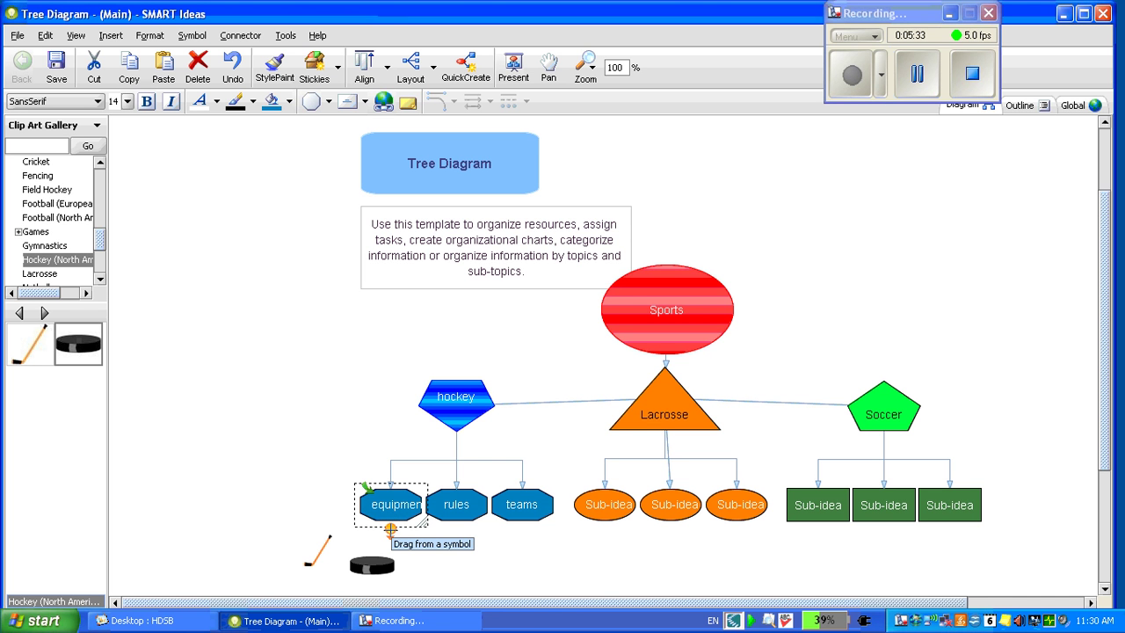
left_click_drag(390, 528, 380, 551)
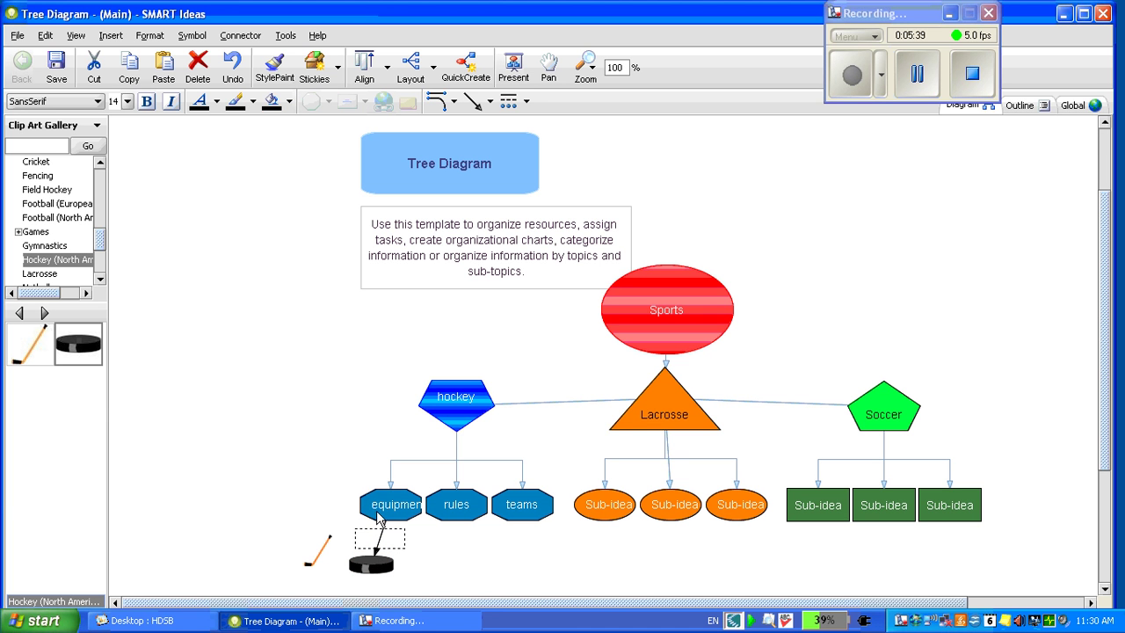
left_click(377, 512)
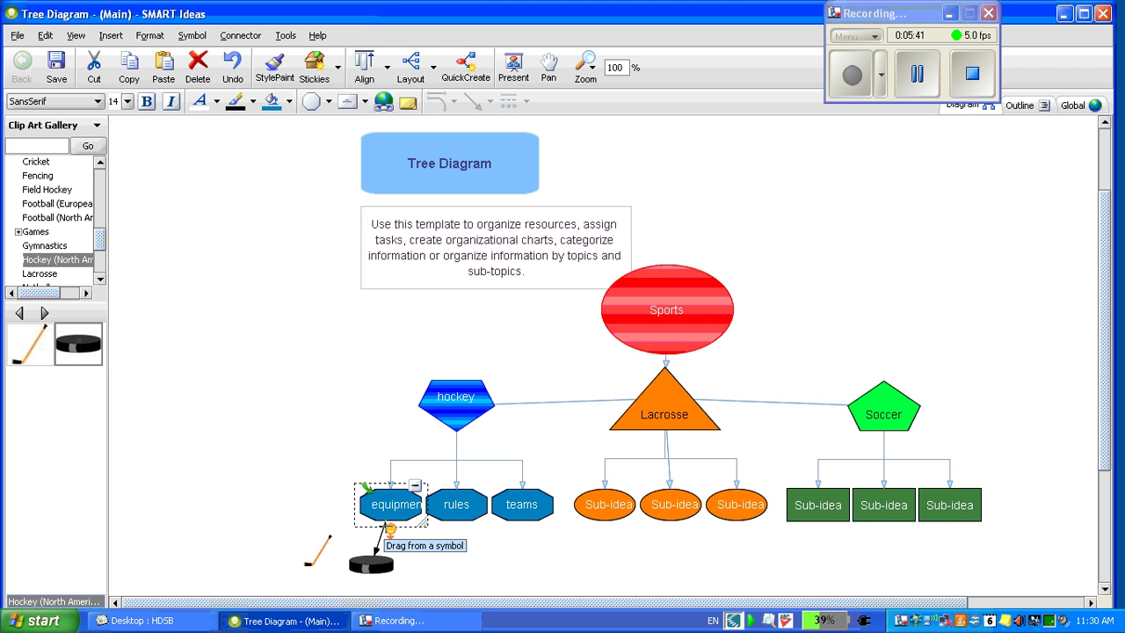
left_click_drag(391, 528, 334, 538)
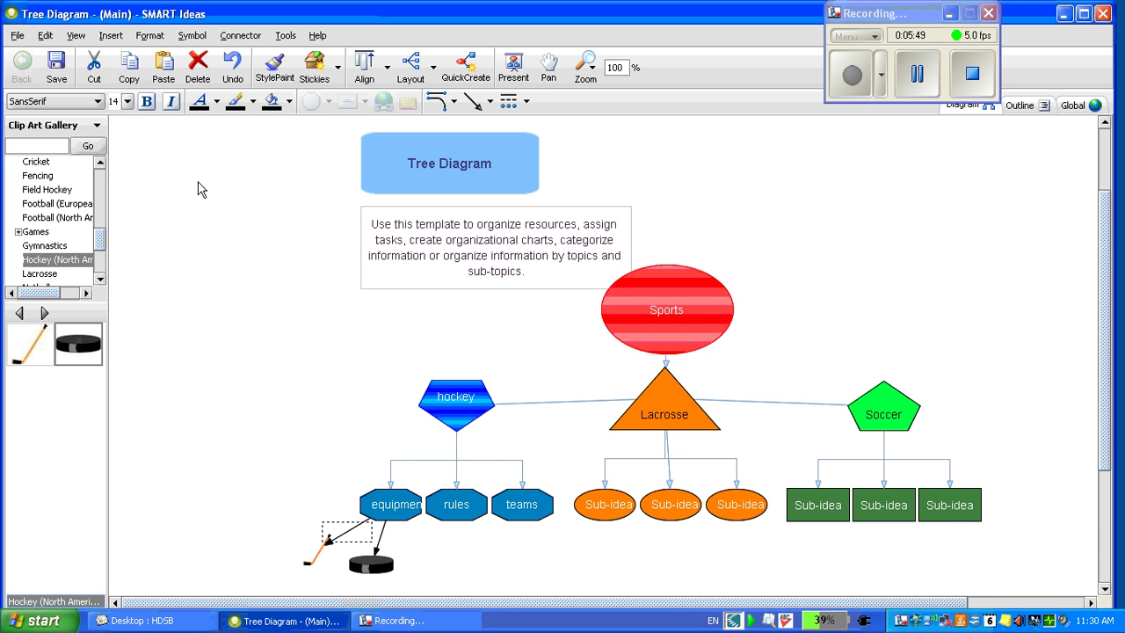
left_click(112, 36)
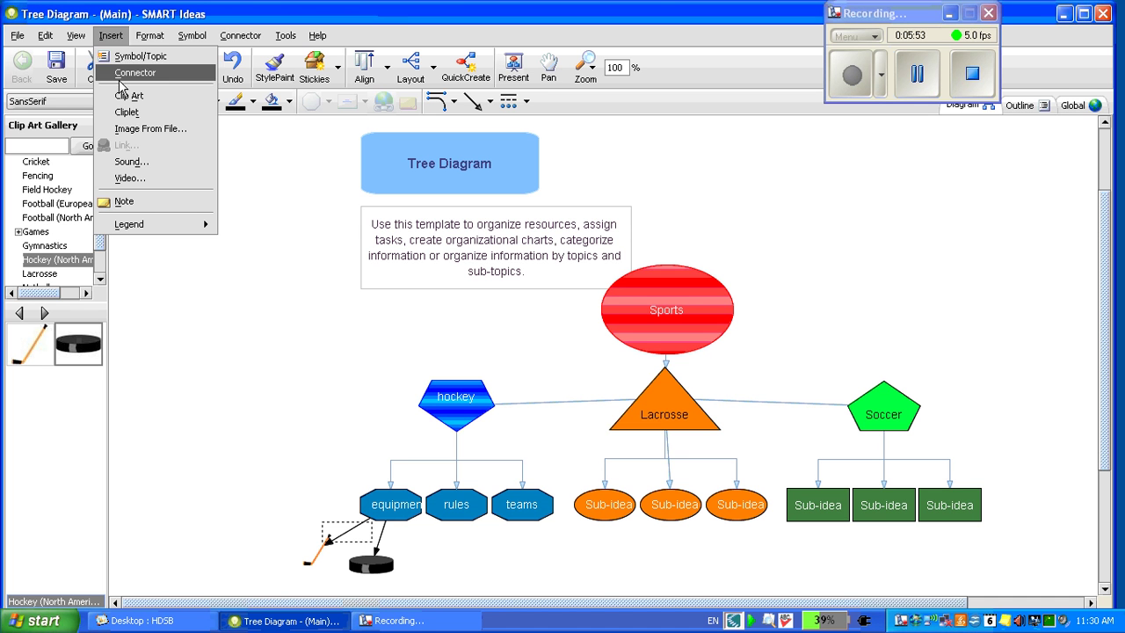
left_click(123, 130)
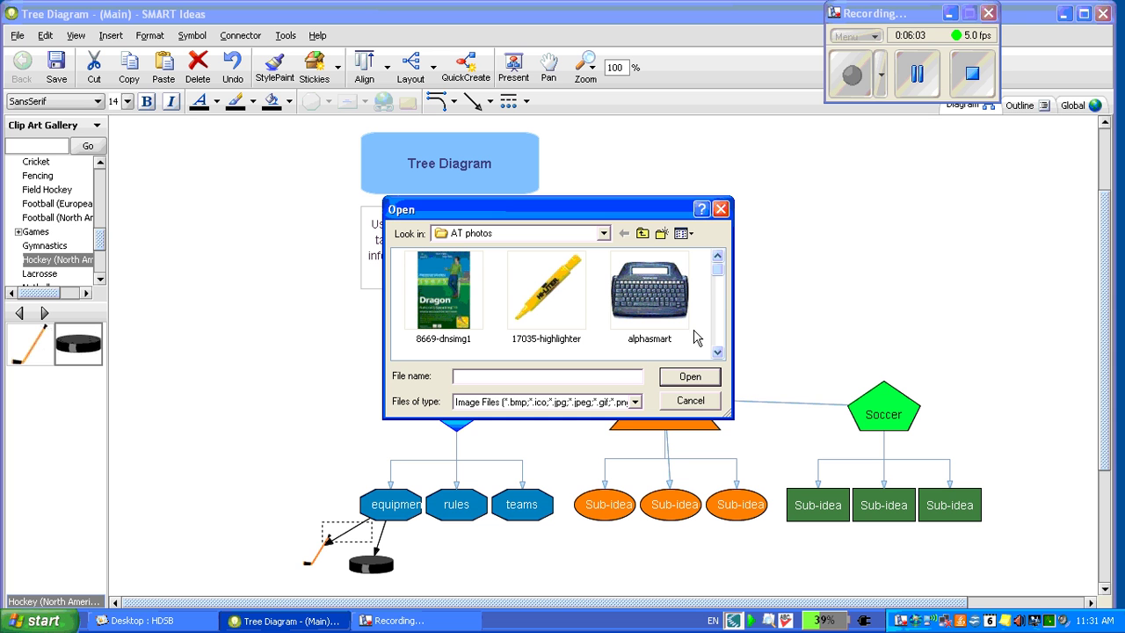
left_click(718, 292)
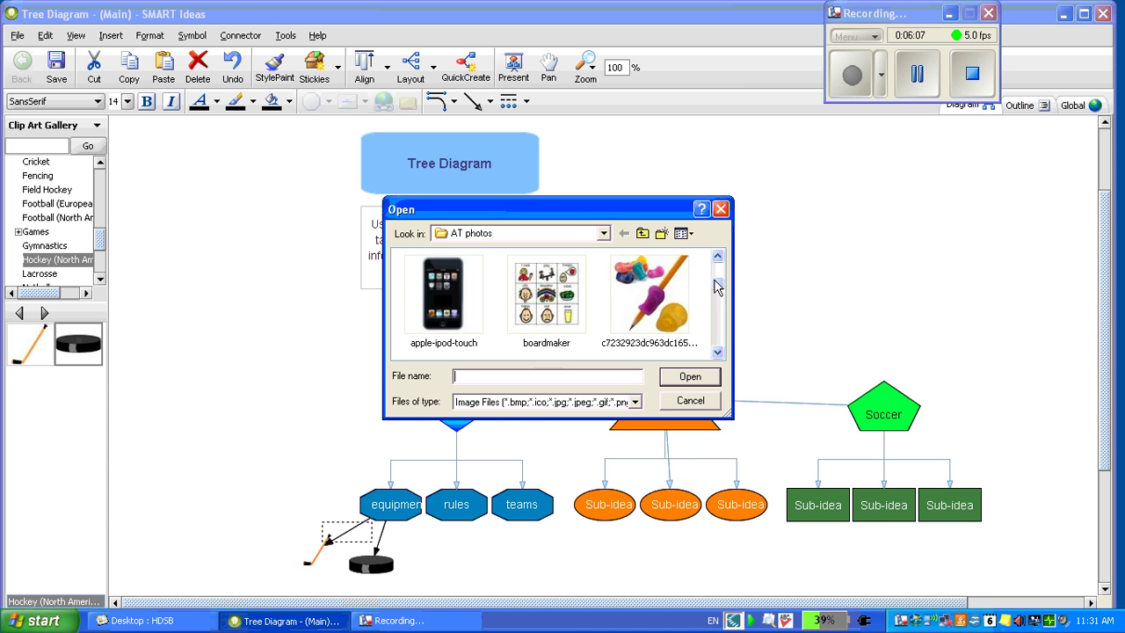
mouse_move(718, 292)
left_mouse_down()
mouse_move(713, 340)
mouse_move(716, 291)
left_mouse_up()
scroll(712, 277, "down", 3)
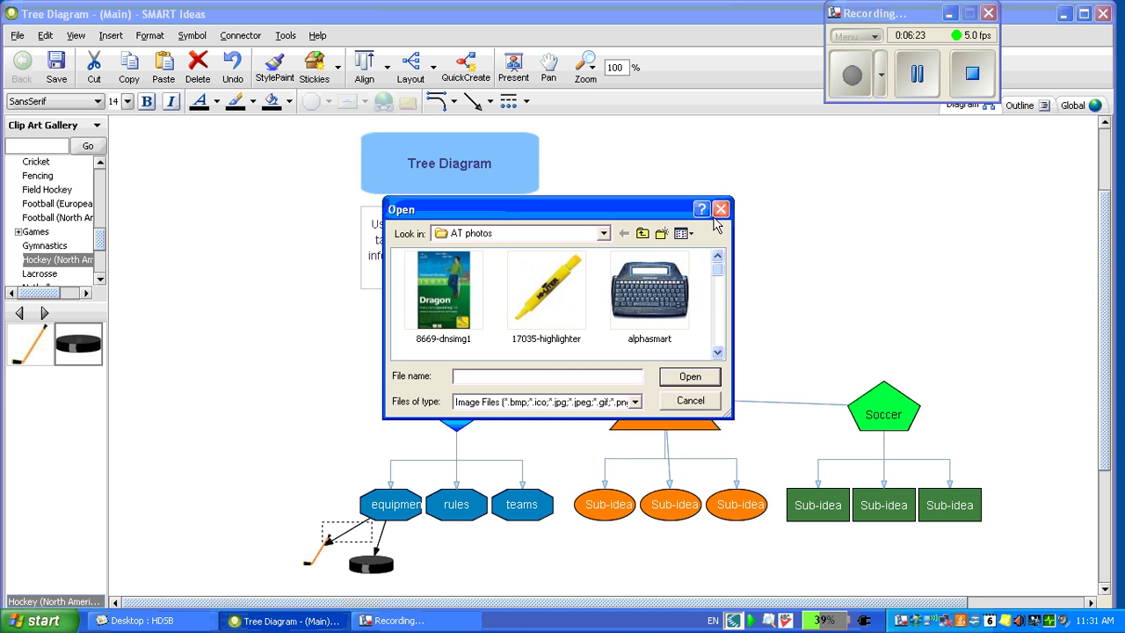
left_click(721, 209)
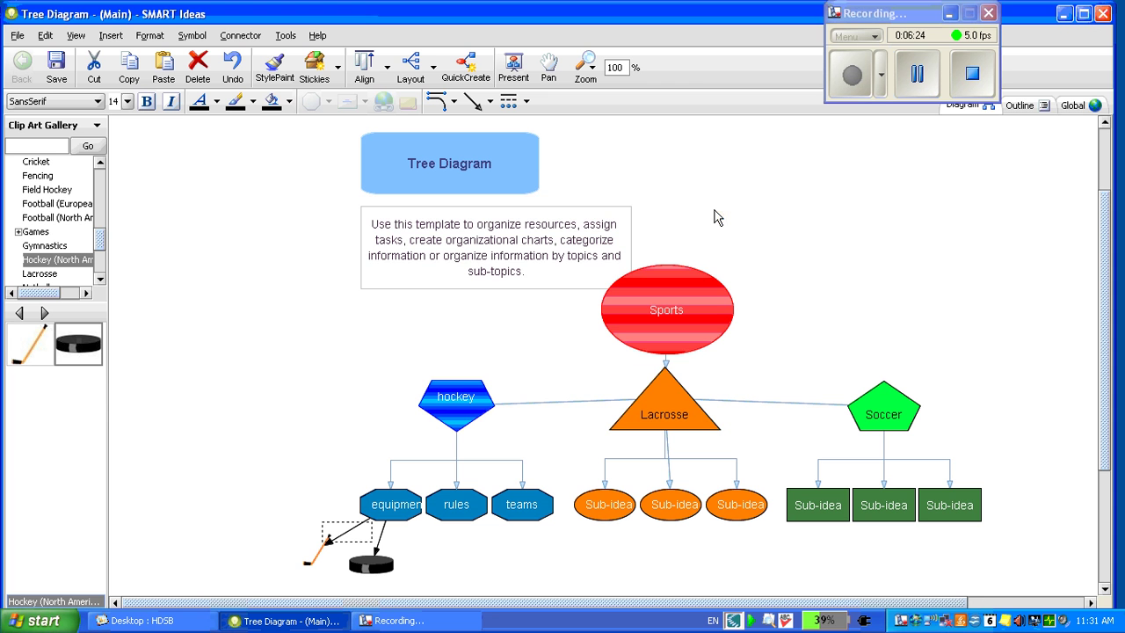
Step: Save the diagram under the file name 'Sports' in the My Documents folder
left_click(16, 35)
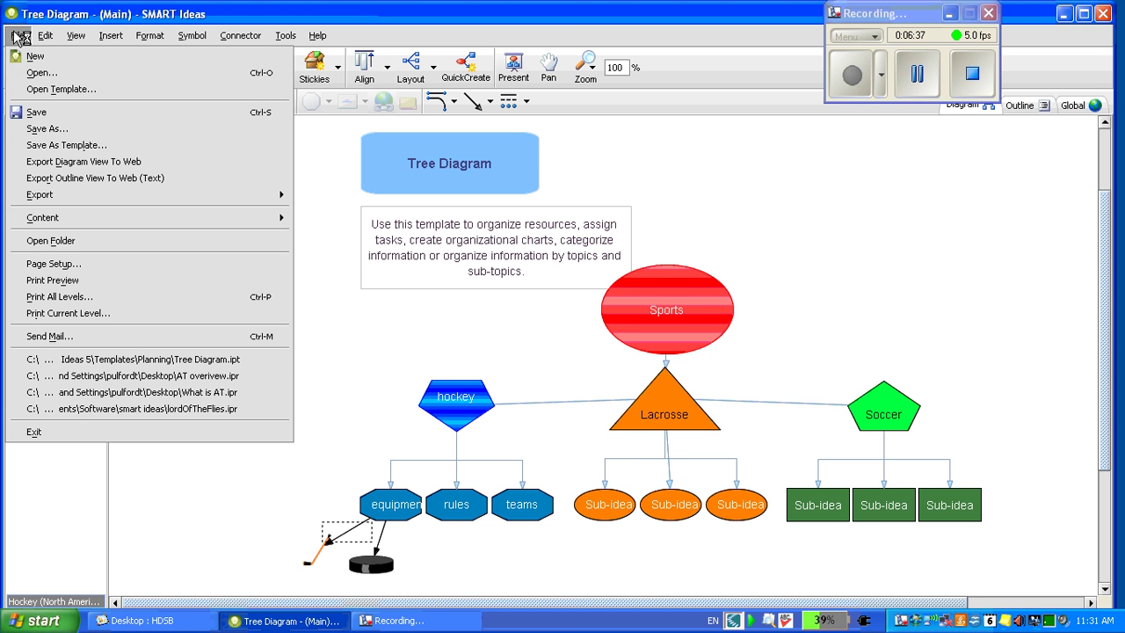
left_click(35, 113)
key("BackSpace")
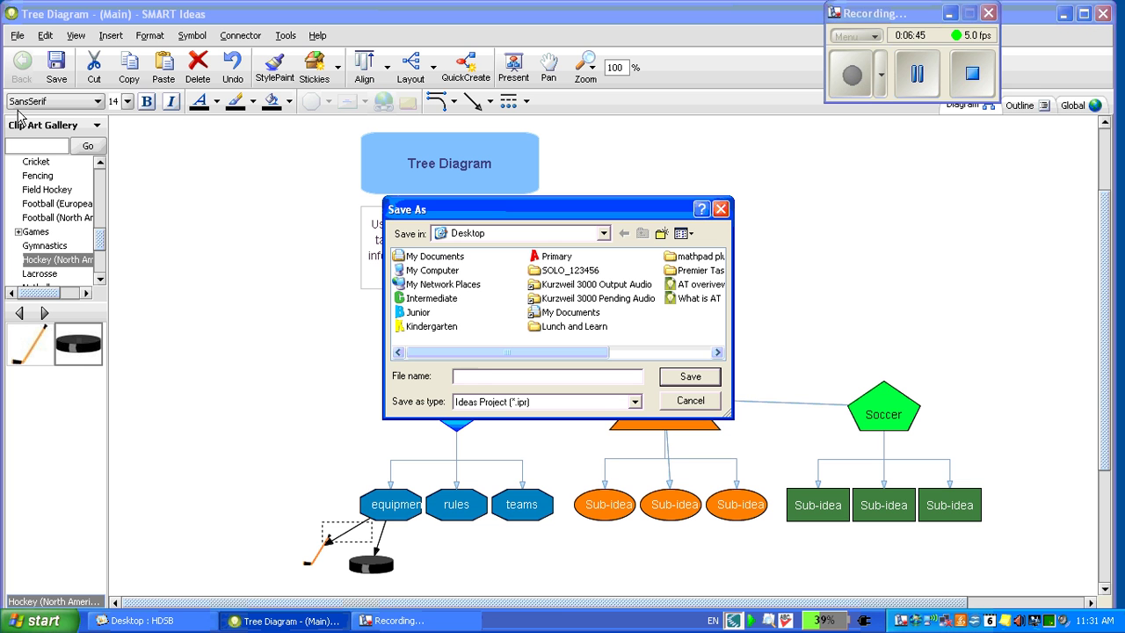
type("Sports")
left_click(594, 236)
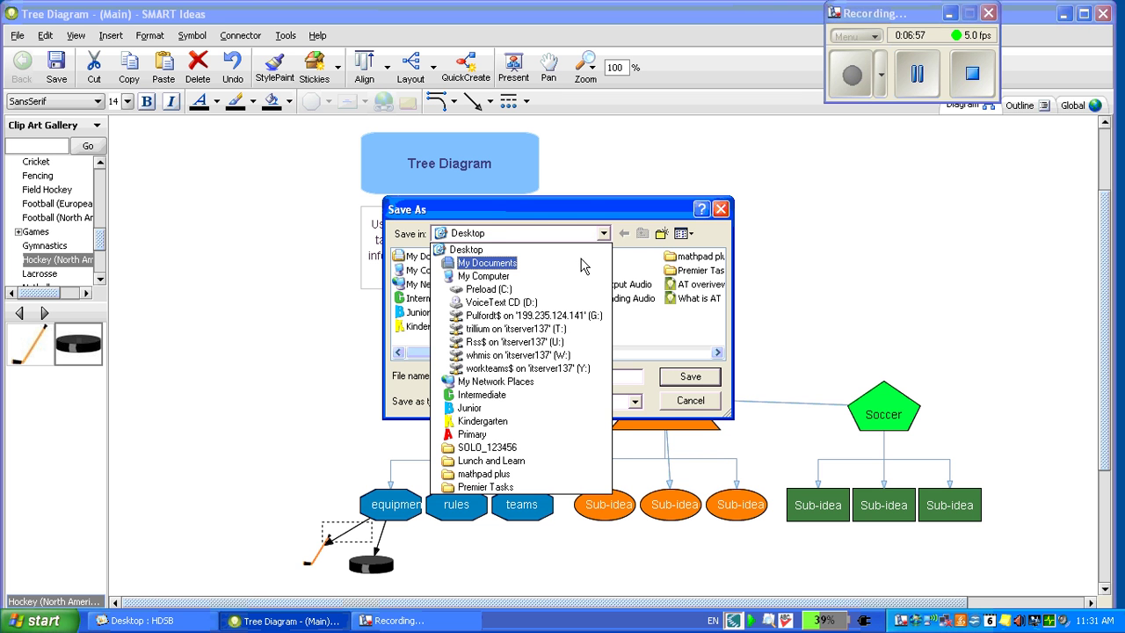
left_click(584, 263)
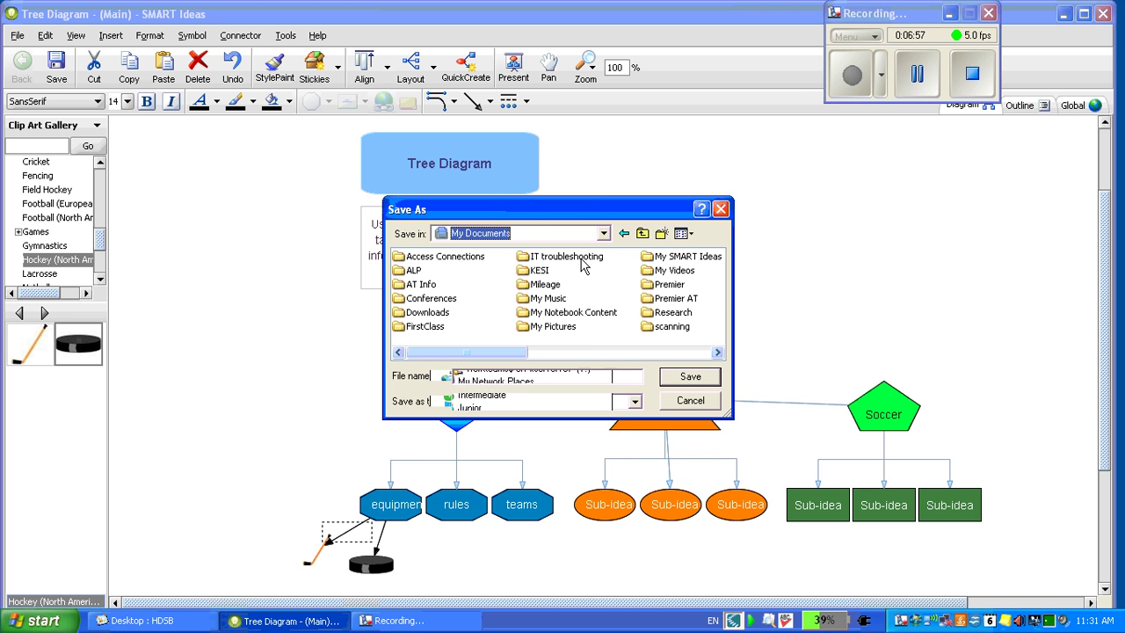
left_click(675, 376)
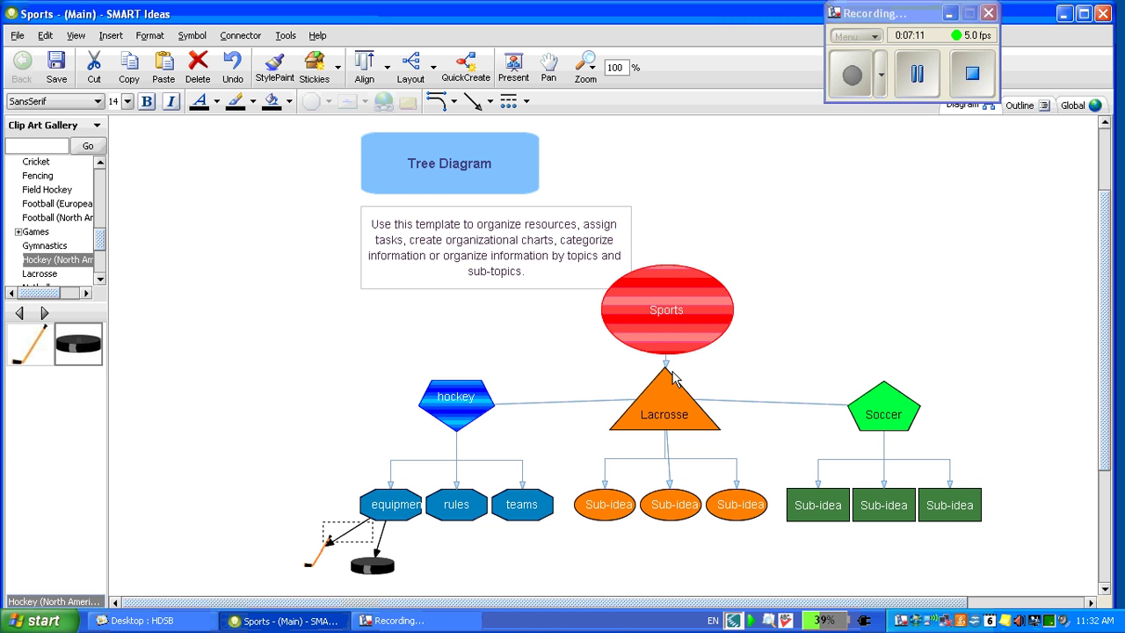
Step: Export the project to a Microsoft Word document with All Levels and Diagram and outline
left_click(18, 35)
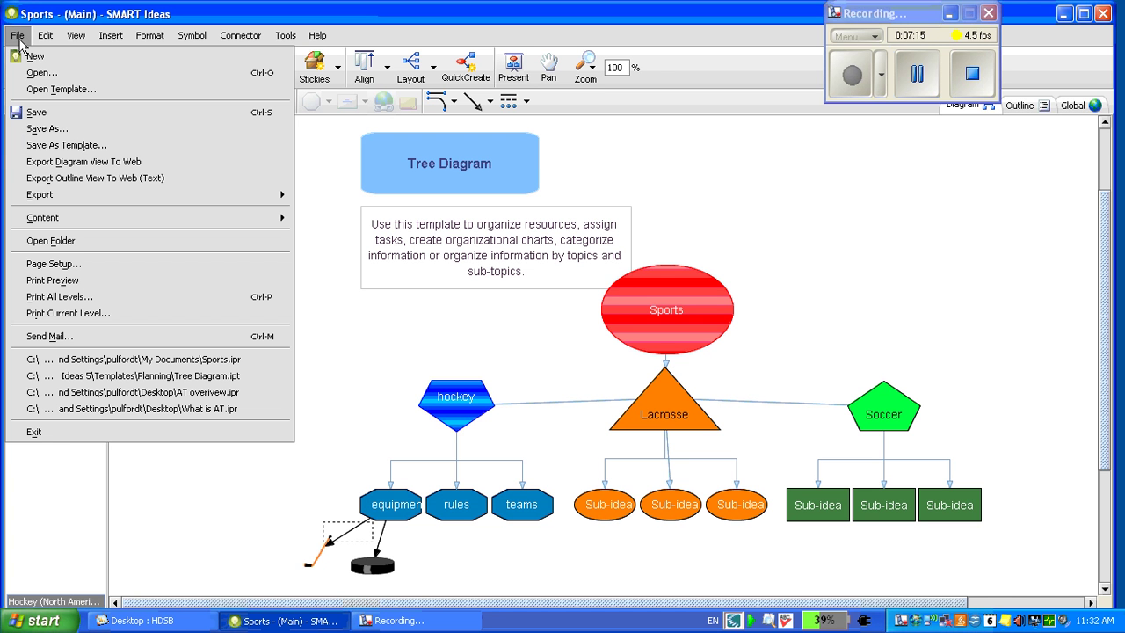
mouse_move(35, 202)
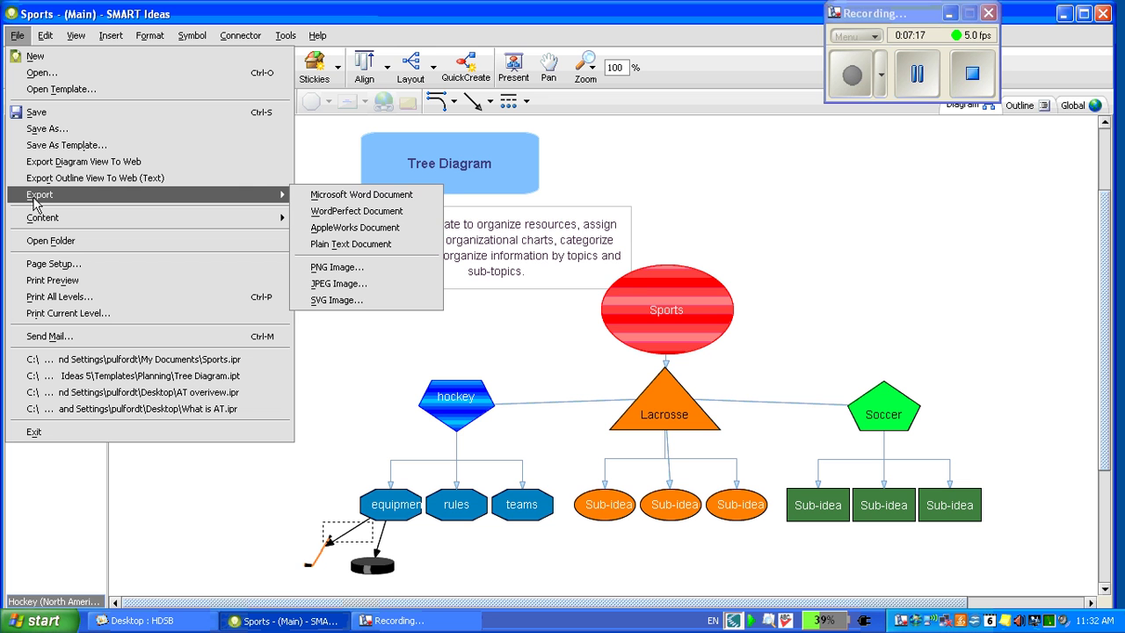
left_click(299, 195)
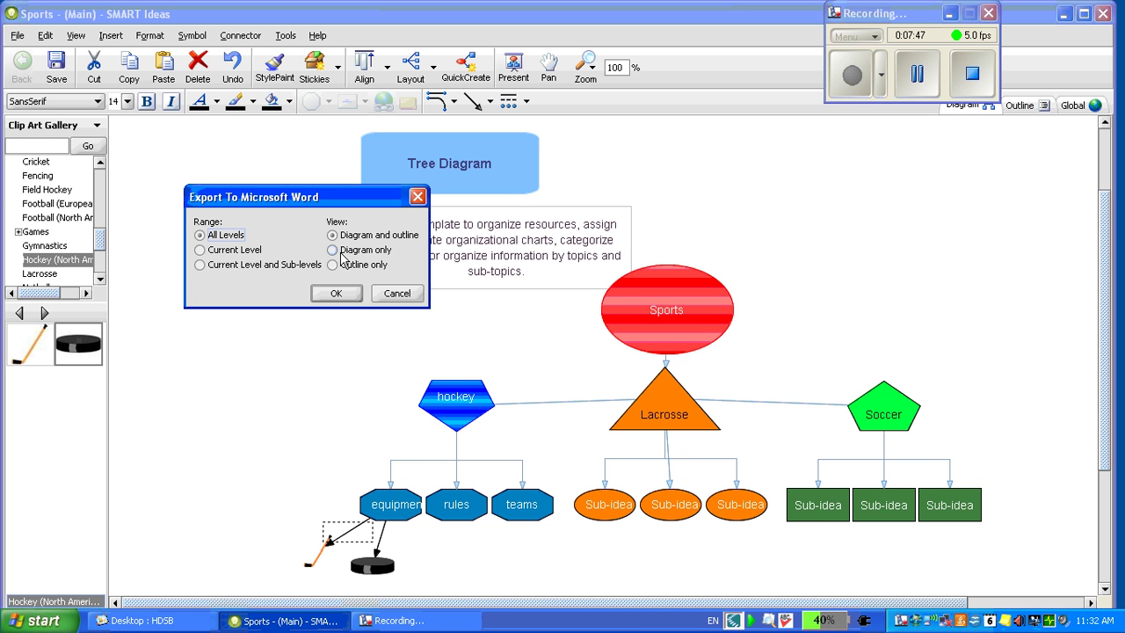
left_click(338, 295)
left_click(336, 296)
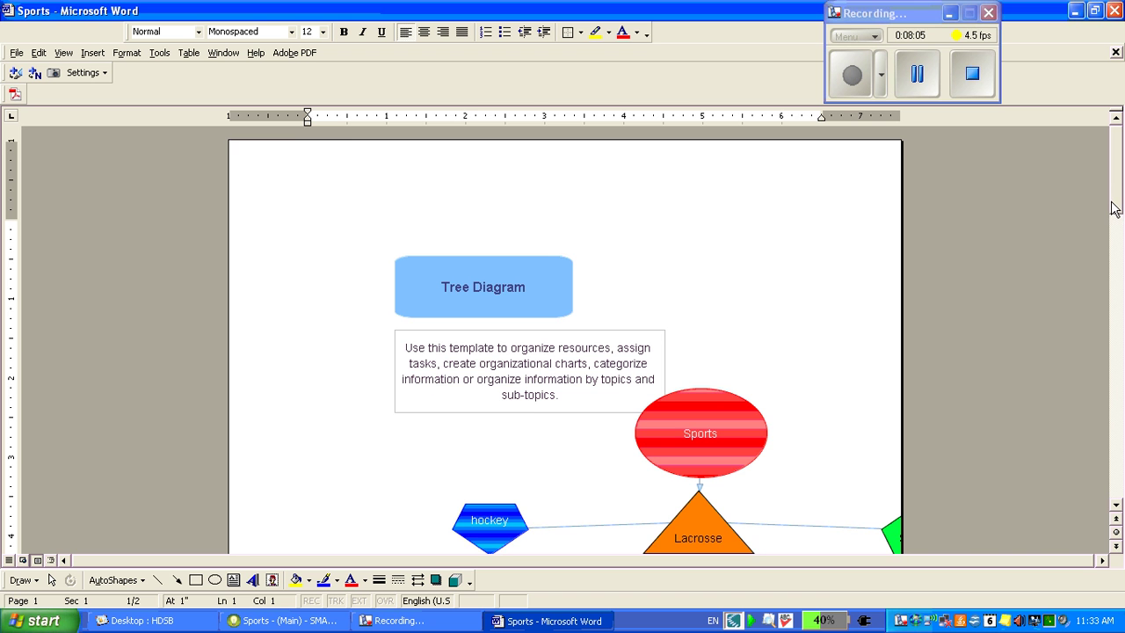
Step: Scroll down the exported Sports document past the tree diagram to the Main outline list
left_click_drag(1113, 209, 1106, 298)
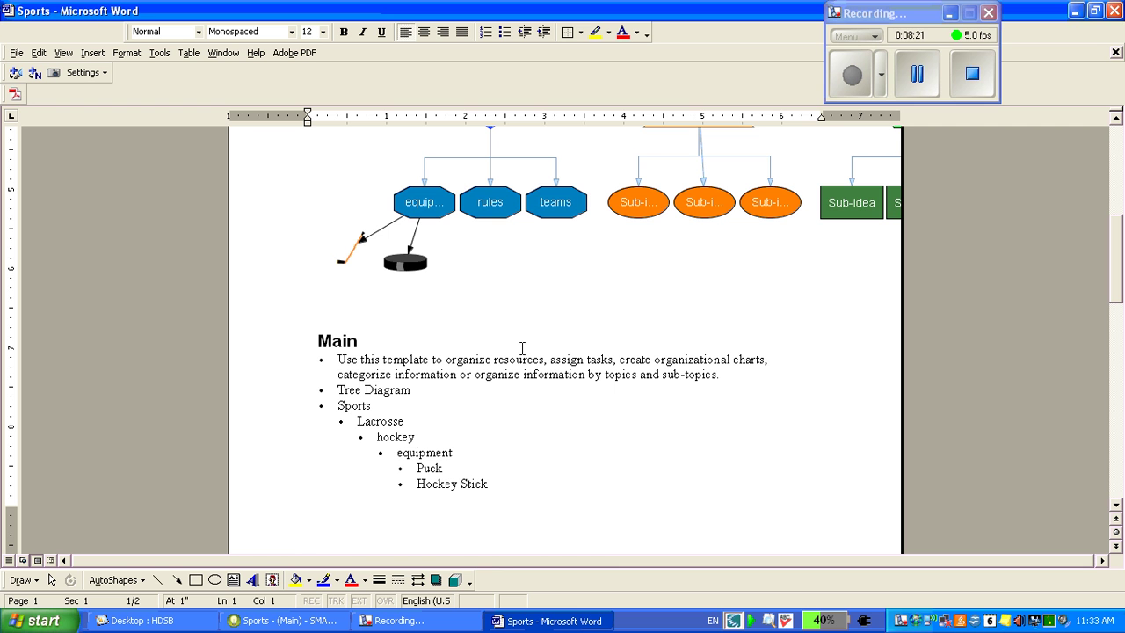